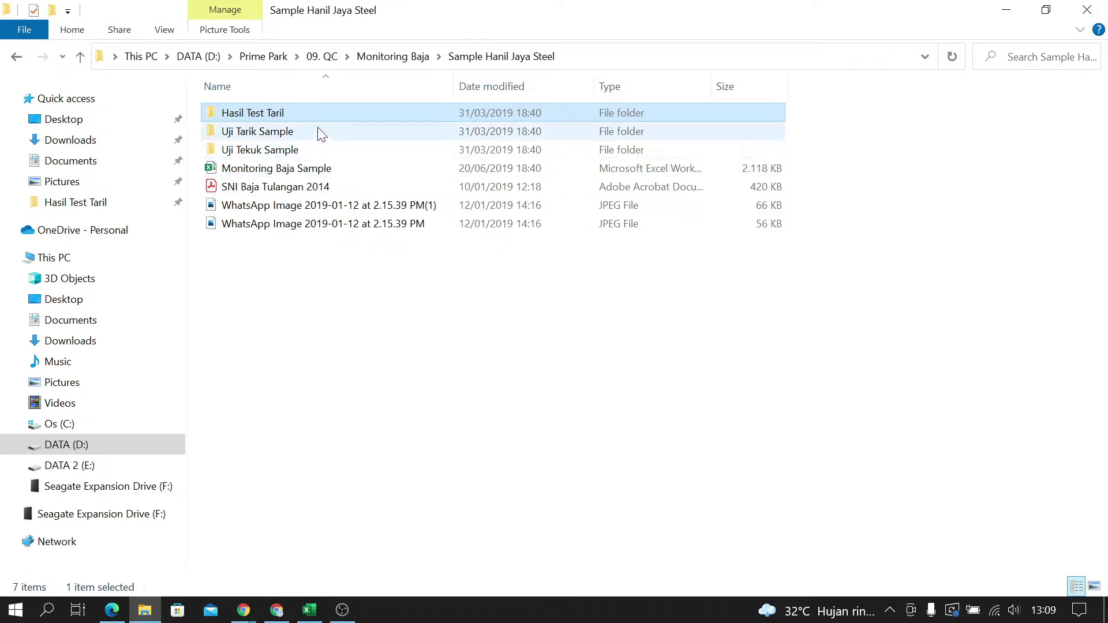
- View the tensile test photos in the U40 folder under D 10 of Uji Tarik Sample, and close the viewer
{"action": "mouse_move", "coordinate": [322, 134]}
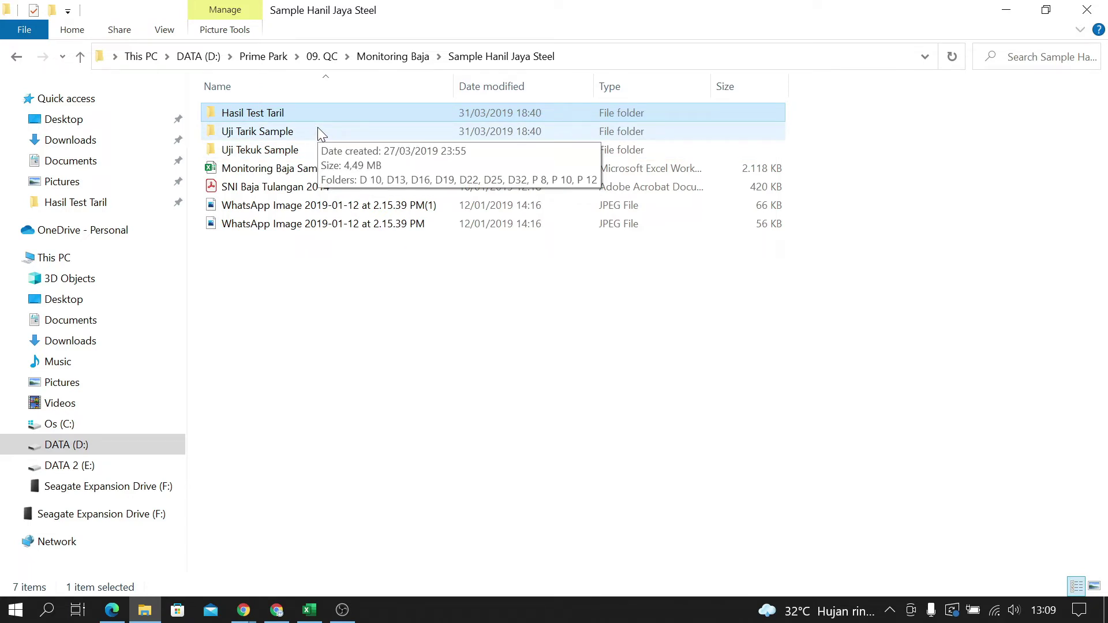
{"action": "double_click", "coordinate": [324, 133]}
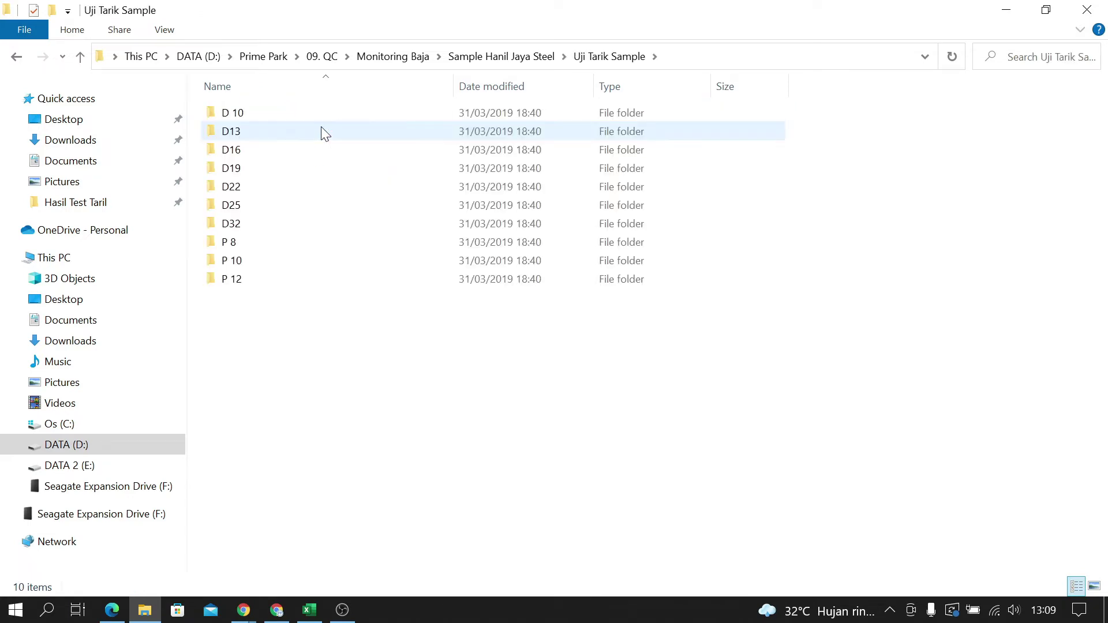
{"action": "double_click", "coordinate": [324, 122]}
{"action": "double_click", "coordinate": [325, 122]}
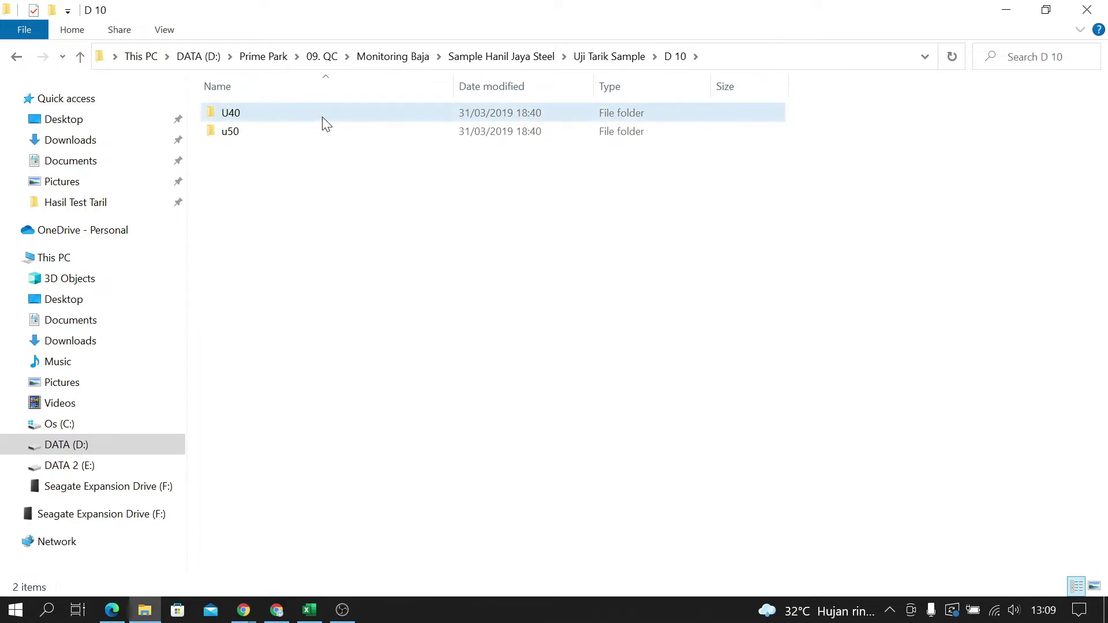
{"action": "double_click", "coordinate": [253, 153]}
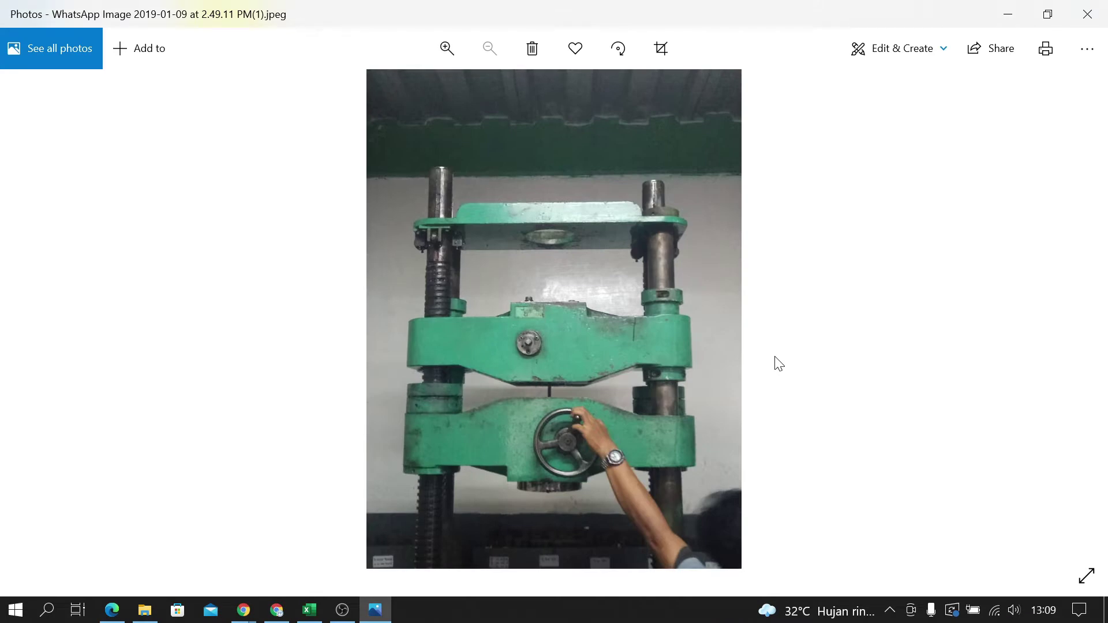
{"action": "key", "text": "Left"}
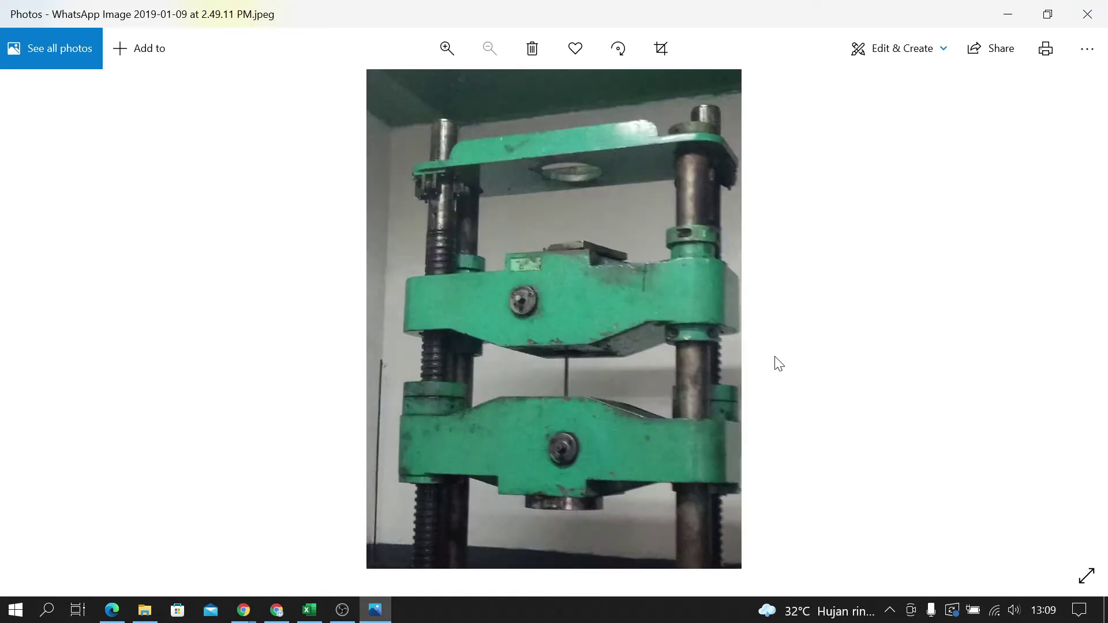
{"action": "key", "text": "Right"}
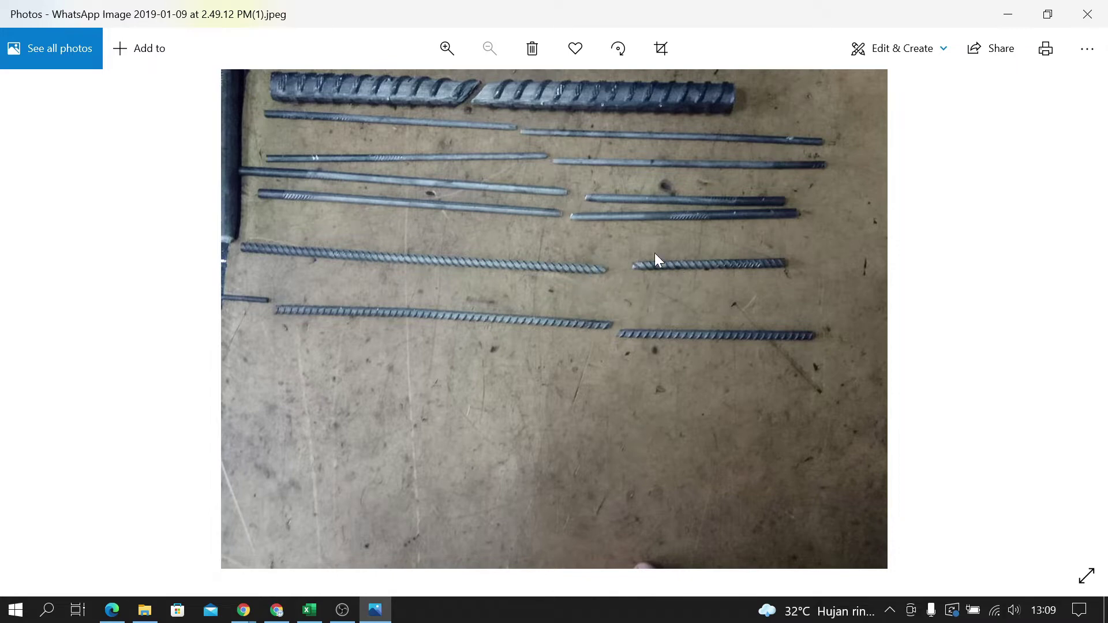
{"action": "left_click", "coordinate": [1087, 14]}
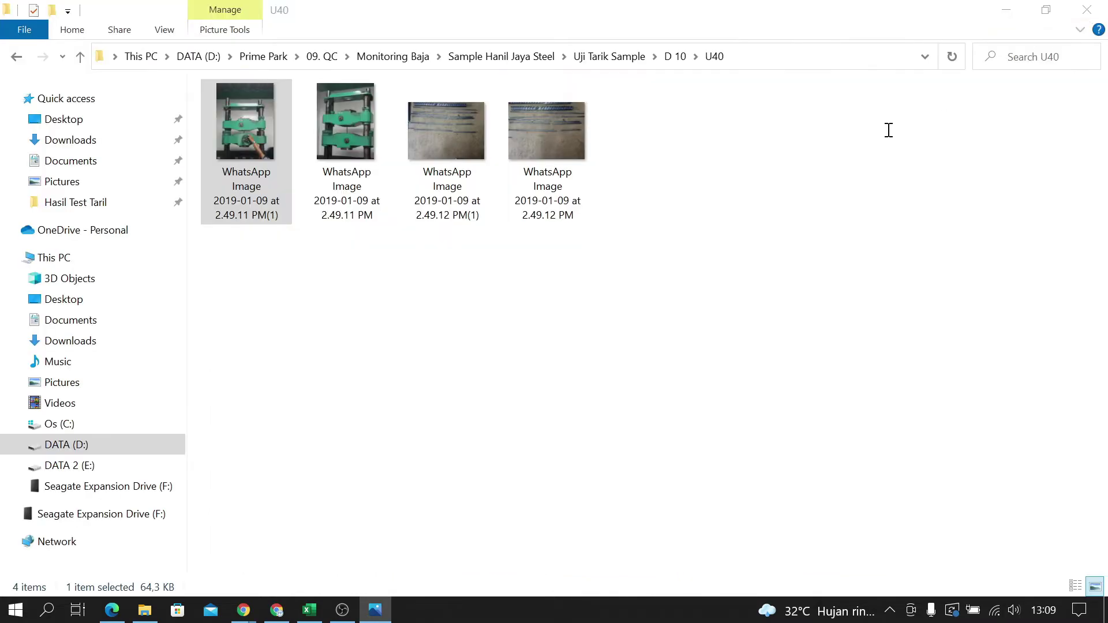
- View the bend test photos in the U40 folder under D10 of Uji Tekuk Sample, and close the viewer
{"action": "left_click", "coordinate": [500, 65]}
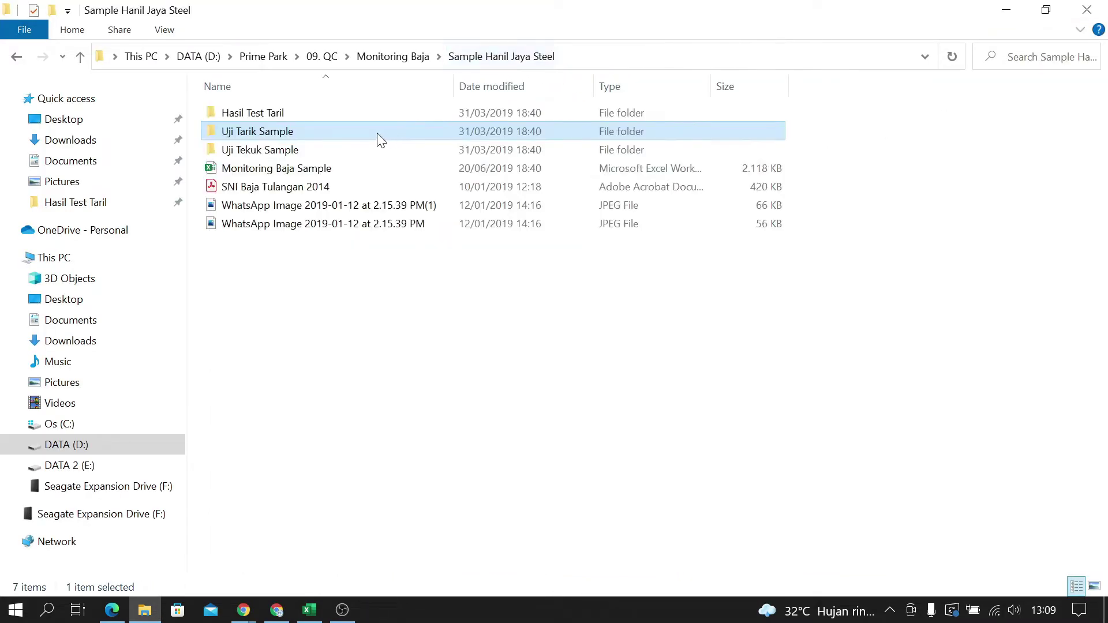
{"action": "left_click", "coordinate": [307, 154]}
{"action": "double_click", "coordinate": [307, 153]}
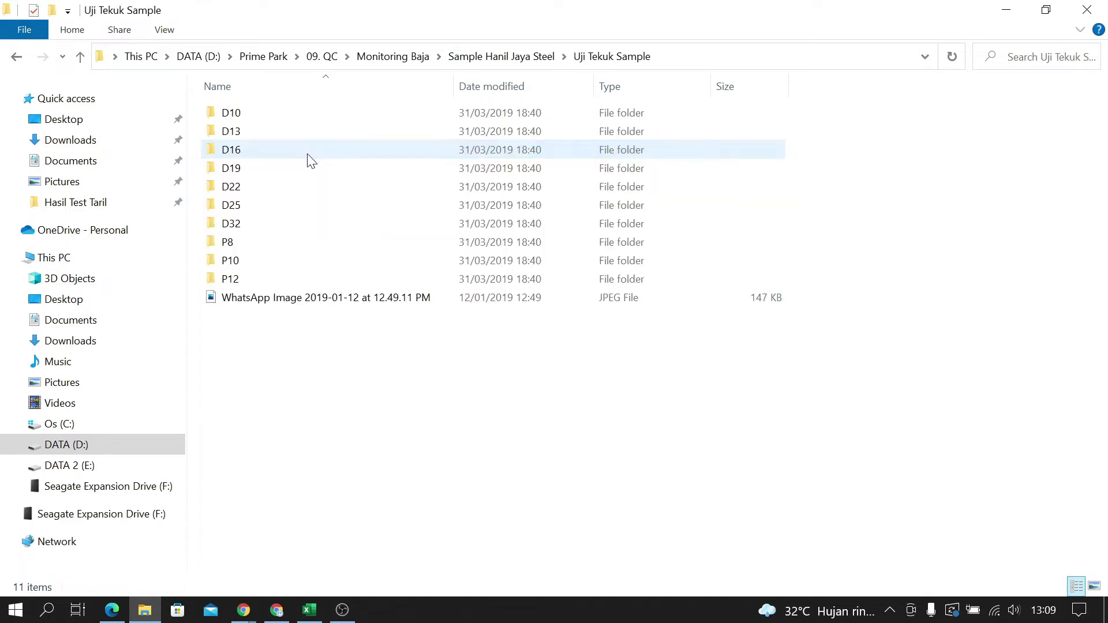
{"action": "double_click", "coordinate": [259, 113]}
{"action": "double_click", "coordinate": [250, 113]}
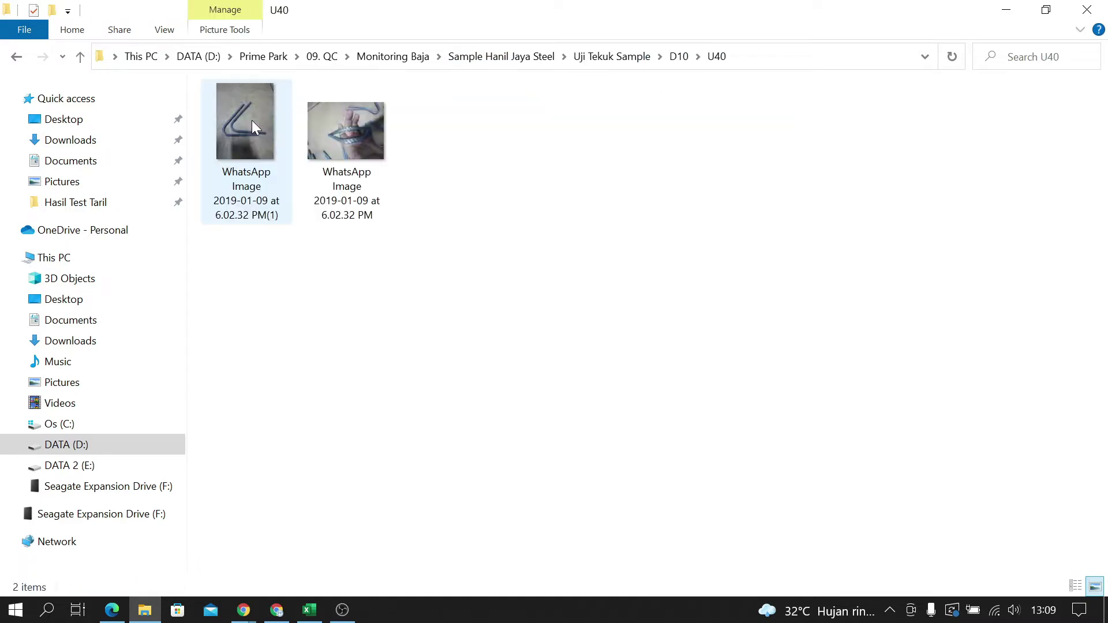
{"action": "double_click", "coordinate": [251, 124]}
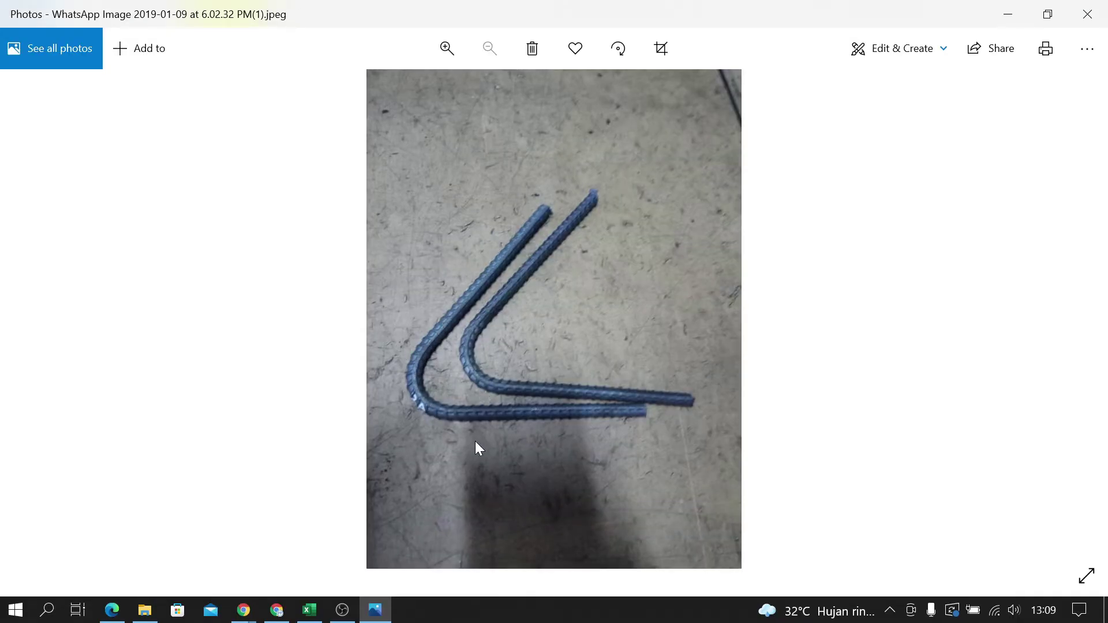
{"action": "key", "text": "Right"}
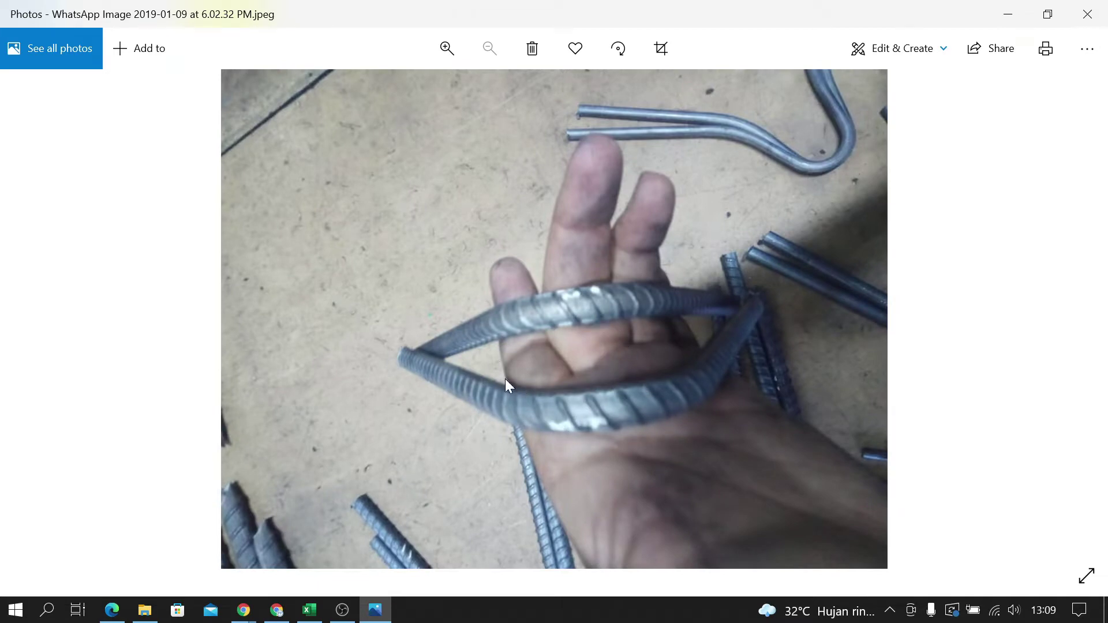
{"action": "left_click", "coordinate": [1088, 14]}
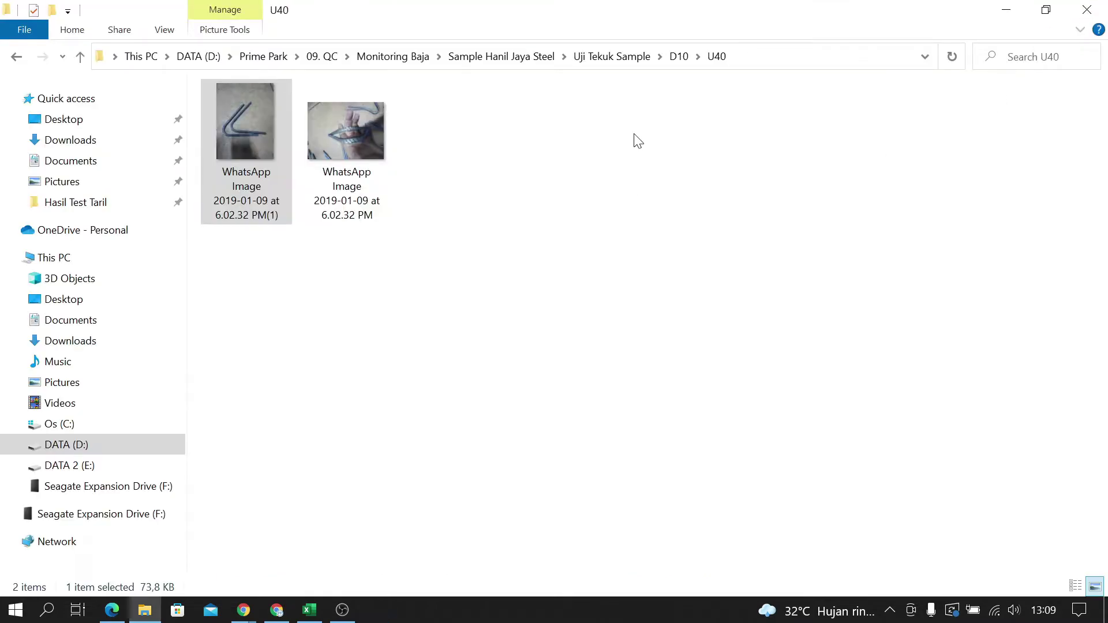
- Open the 2019.01.09 HASIL UJI - BESI BAJA TULANGAN 01 report image from Hasil Test Taril and enlarge its results table
{"action": "left_click", "coordinate": [486, 65]}
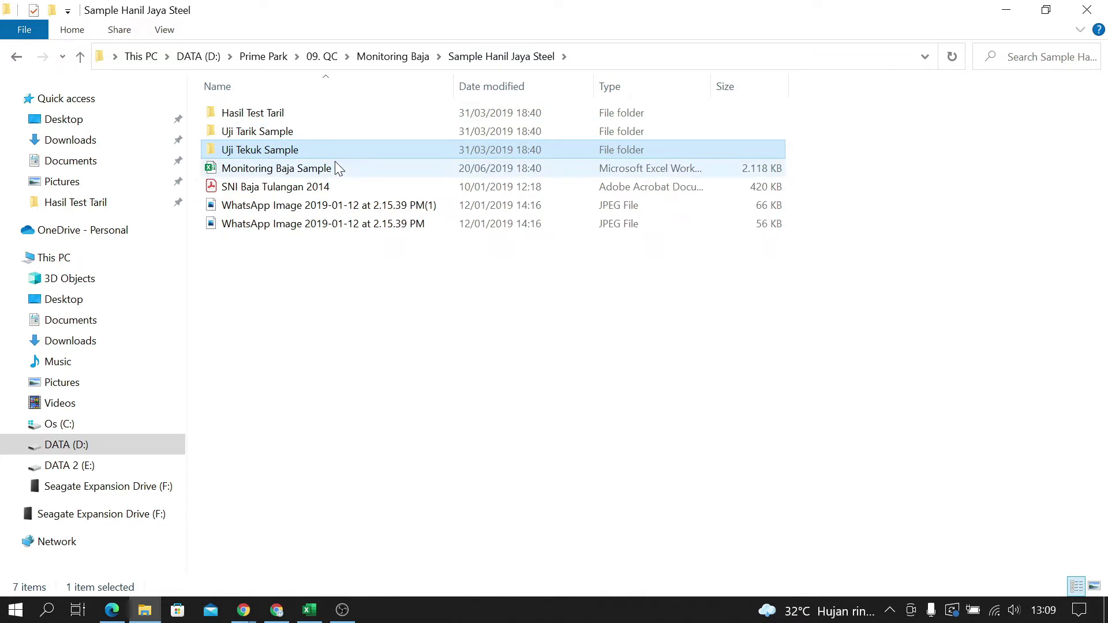
{"action": "double_click", "coordinate": [318, 113]}
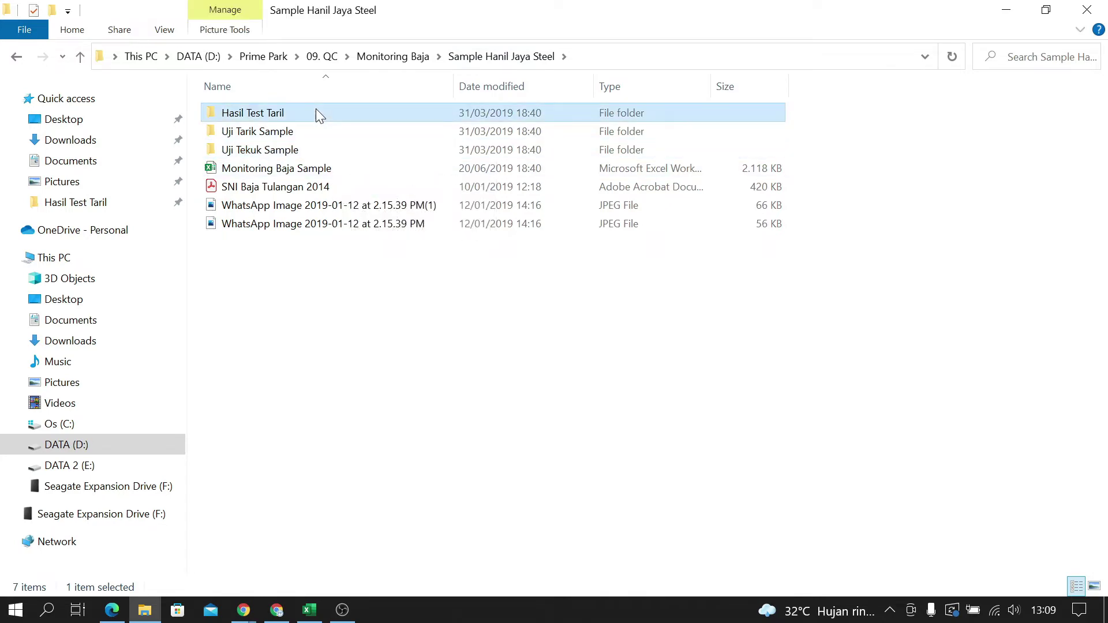
{"action": "left_click", "coordinate": [265, 117]}
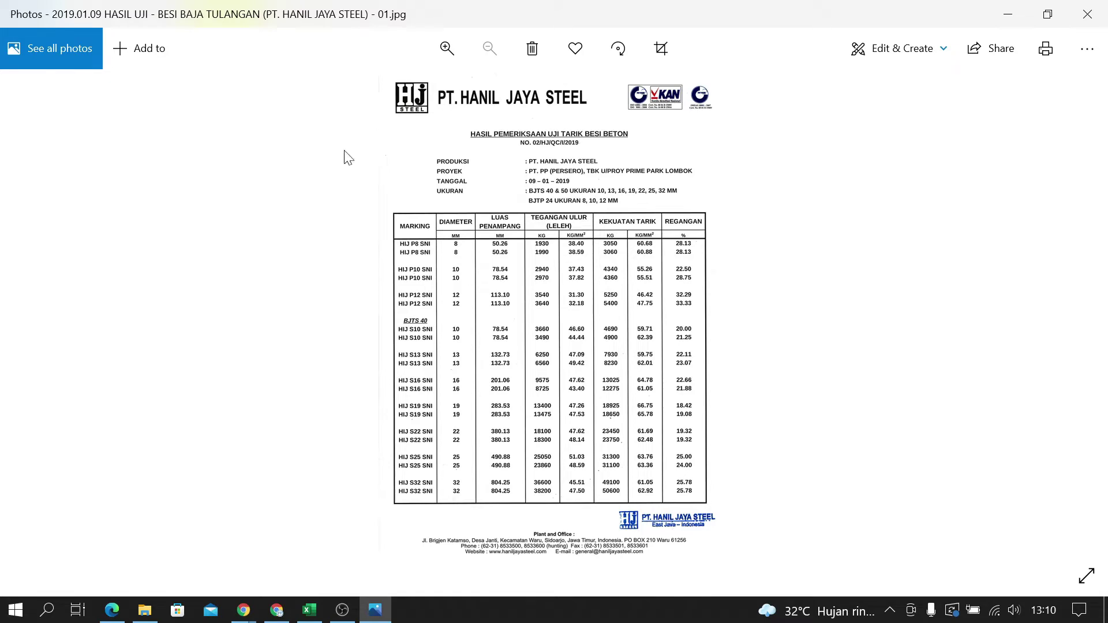
{"action": "scroll", "coordinate": [439, 253], "scroll_direction": "up", "scroll_amount": 1}
{"action": "scroll", "coordinate": [439, 253], "scroll_direction": "up", "scroll_amount": 1}
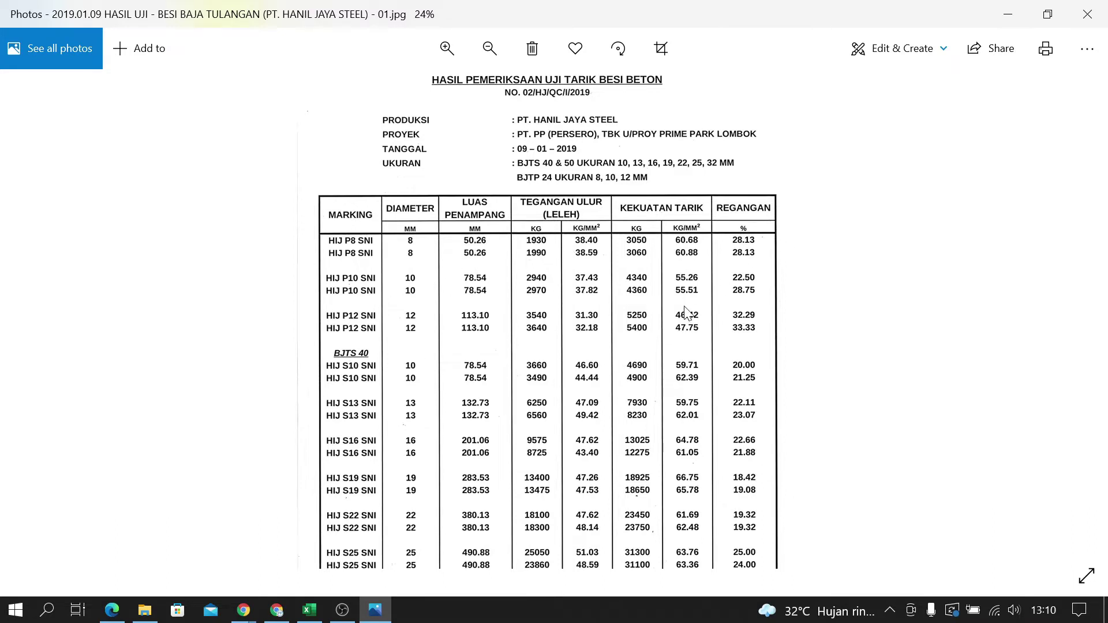
- Switch to the Monitoring Baja Sample workbook in Excel and look through Sheet1 for the Tabel 5 – Sifat mekanis picture
{"action": "left_click", "coordinate": [309, 610]}
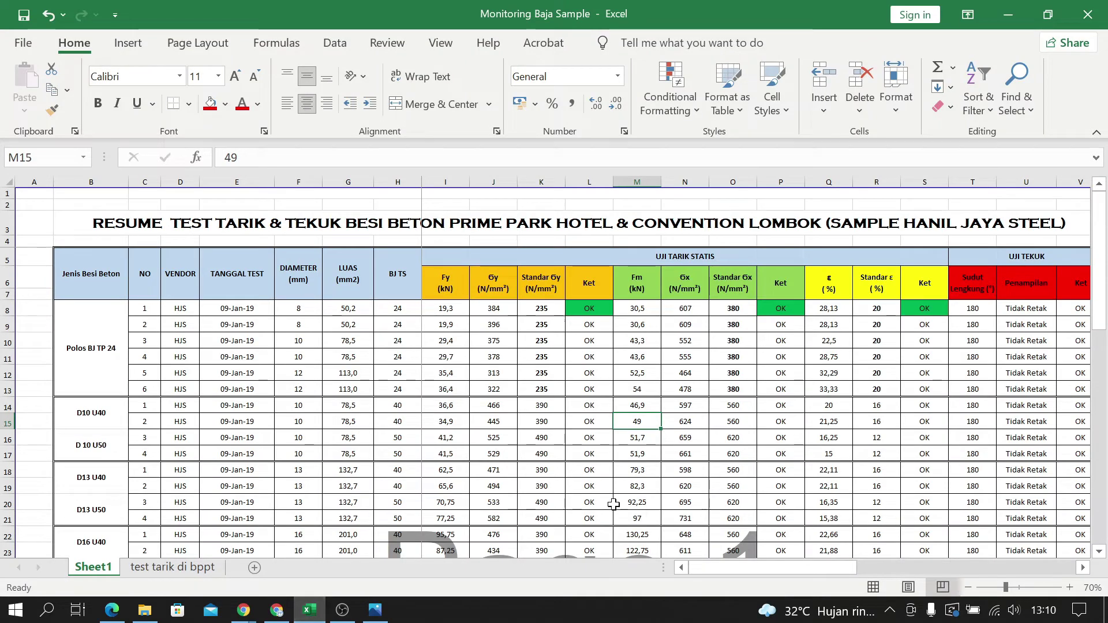
{"action": "left_click_drag", "start_coordinate": [715, 572], "coordinate": [775, 450]}
{"action": "scroll", "coordinate": [775, 450], "scroll_direction": "down", "scroll_amount": 10}
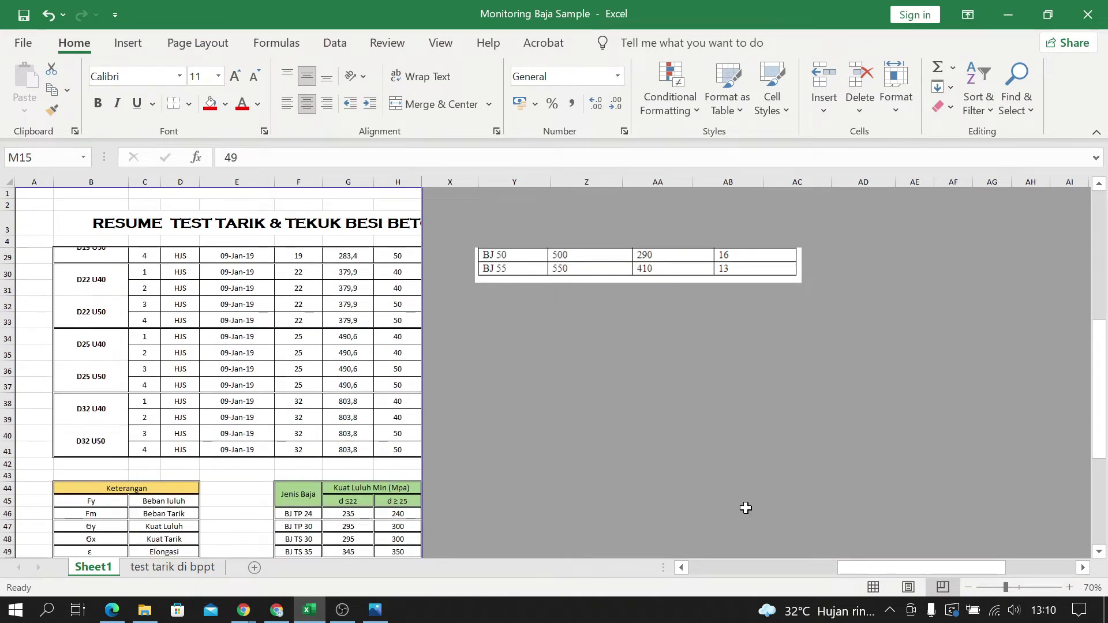
{"action": "scroll", "coordinate": [742, 508], "scroll_direction": "down", "scroll_amount": 8}
{"action": "left_click_drag", "start_coordinate": [833, 567], "coordinate": [610, 466]}
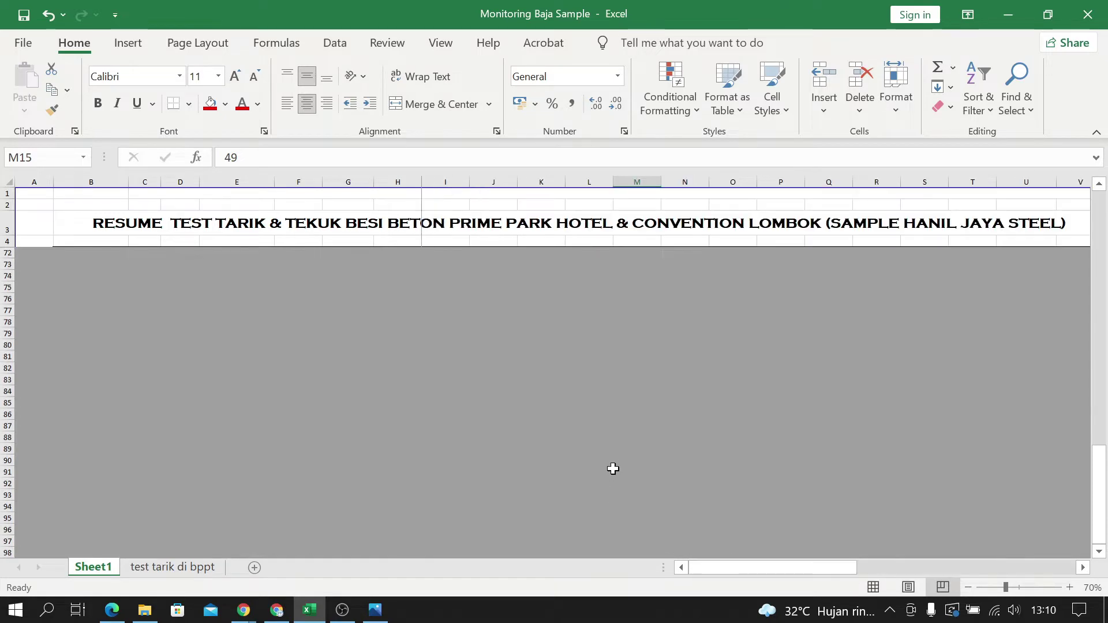
{"action": "scroll", "coordinate": [624, 465], "scroll_direction": "up", "scroll_amount": 5}
{"action": "scroll", "coordinate": [632, 465], "scroll_direction": "up", "scroll_amount": 8}
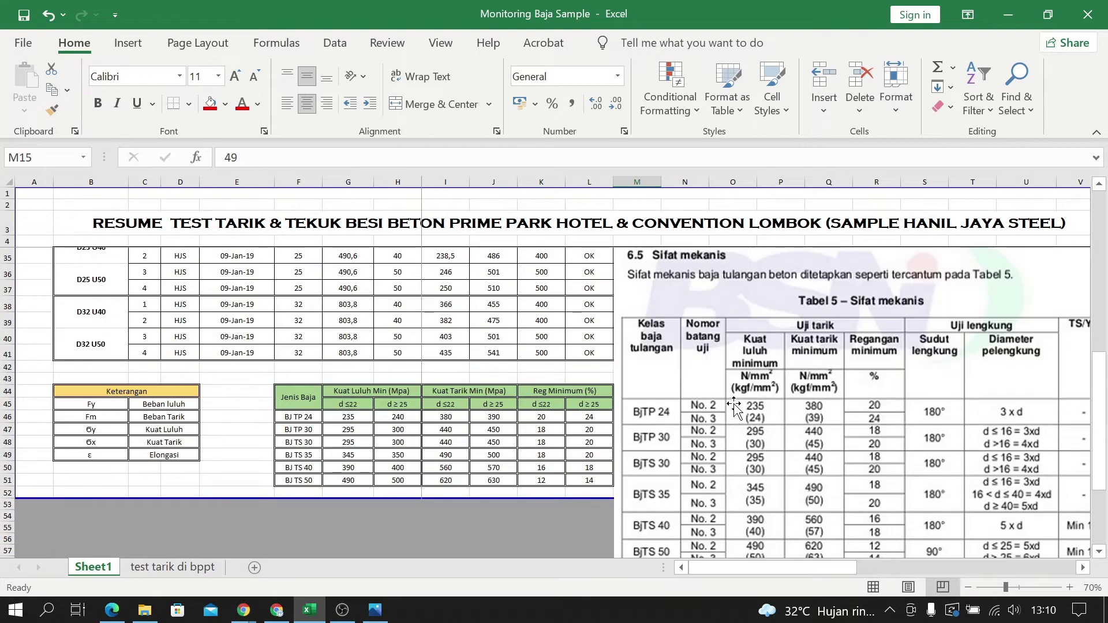
{"action": "left_click_drag", "start_coordinate": [830, 567], "coordinate": [804, 562]}
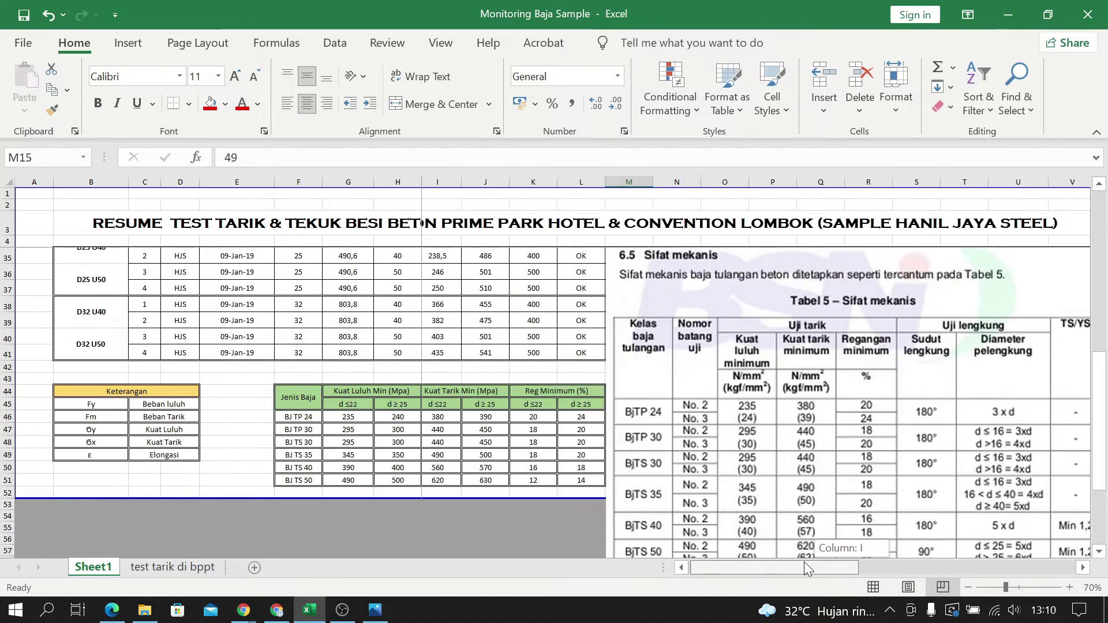
- Move the Tabel 5 – Sifat mekanis picture over to column I and read its steel grade requirements and notes
{"action": "left_click_drag", "start_coordinate": [833, 506], "coordinate": [669, 363]}
{"action": "scroll", "coordinate": [676, 369], "scroll_direction": "down", "scroll_amount": 1}
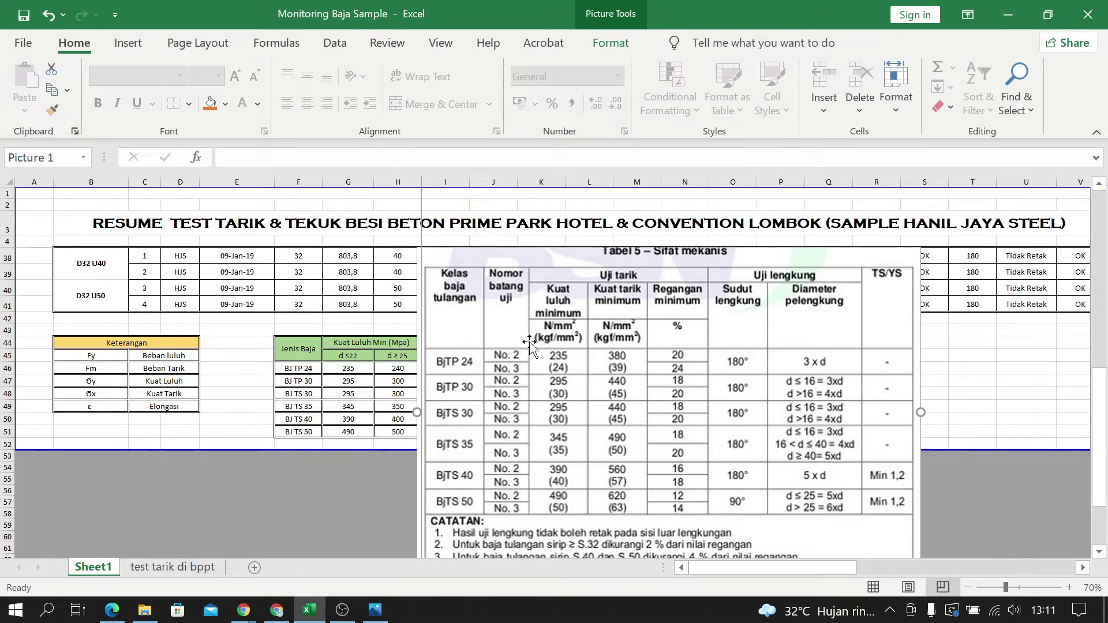
{"action": "scroll", "coordinate": [508, 375], "scroll_direction": "down", "scroll_amount": 2}
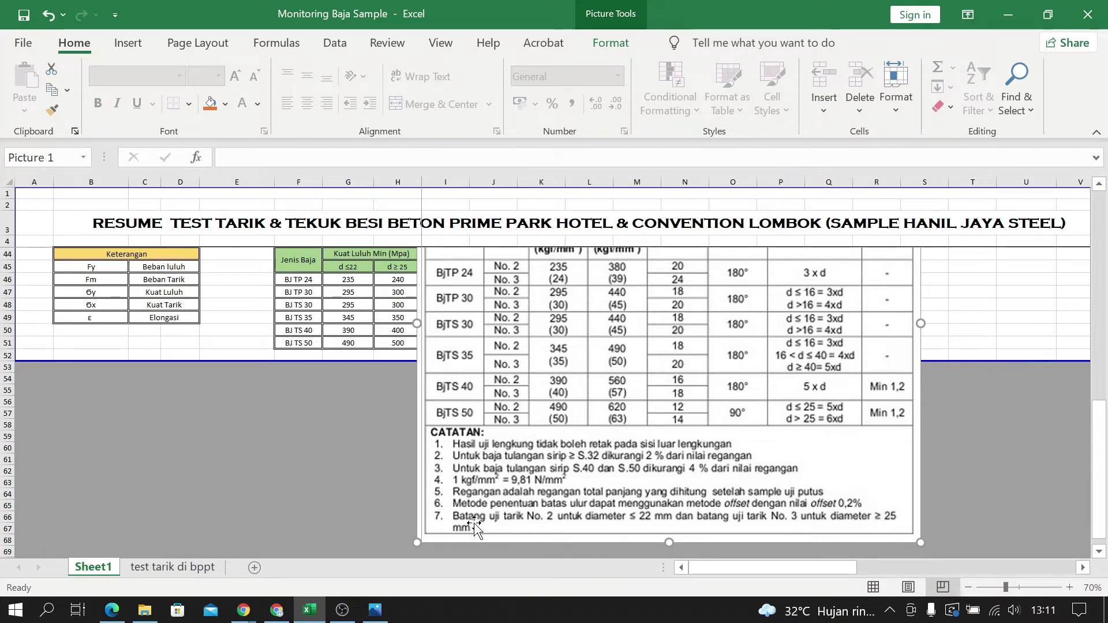
{"action": "scroll", "coordinate": [475, 534], "scroll_direction": "up", "scroll_amount": 2}
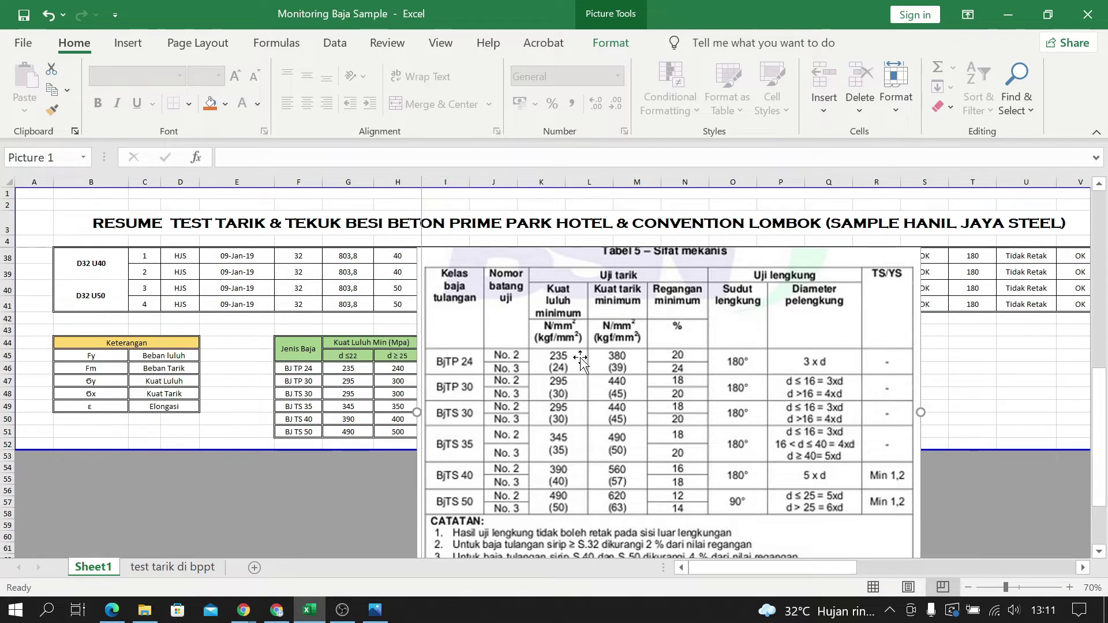
- Move the Tabel 5 picture to about column O, clear of the minimum yield, tensile and elongation table
{"action": "left_click_drag", "start_coordinate": [604, 349], "coordinate": [789, 350]}
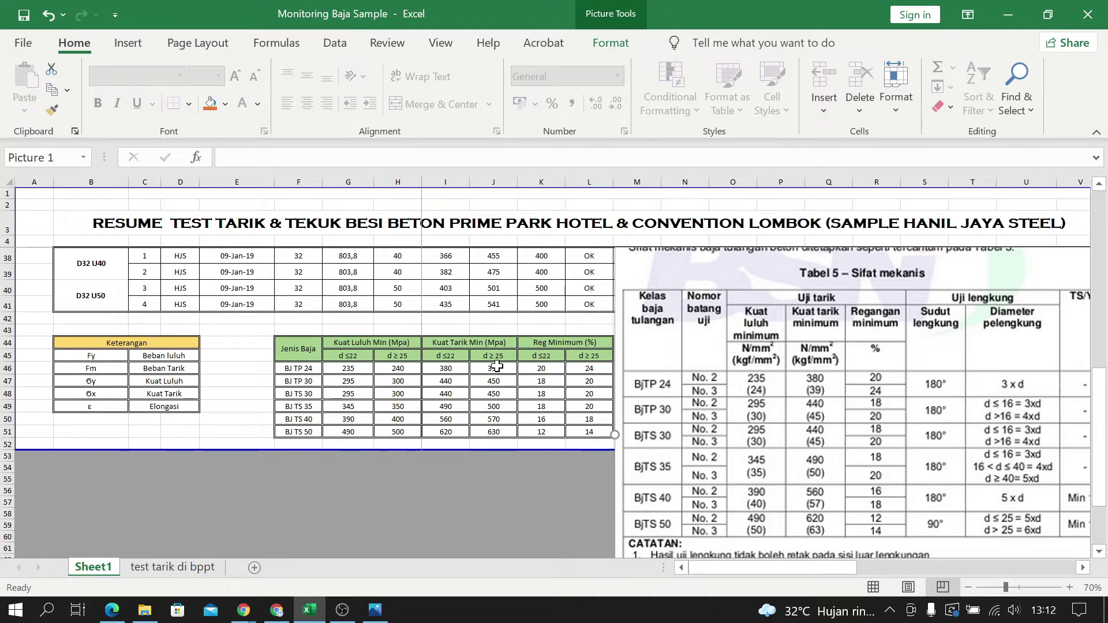
{"action": "left_click_drag", "start_coordinate": [699, 373], "coordinate": [786, 386]}
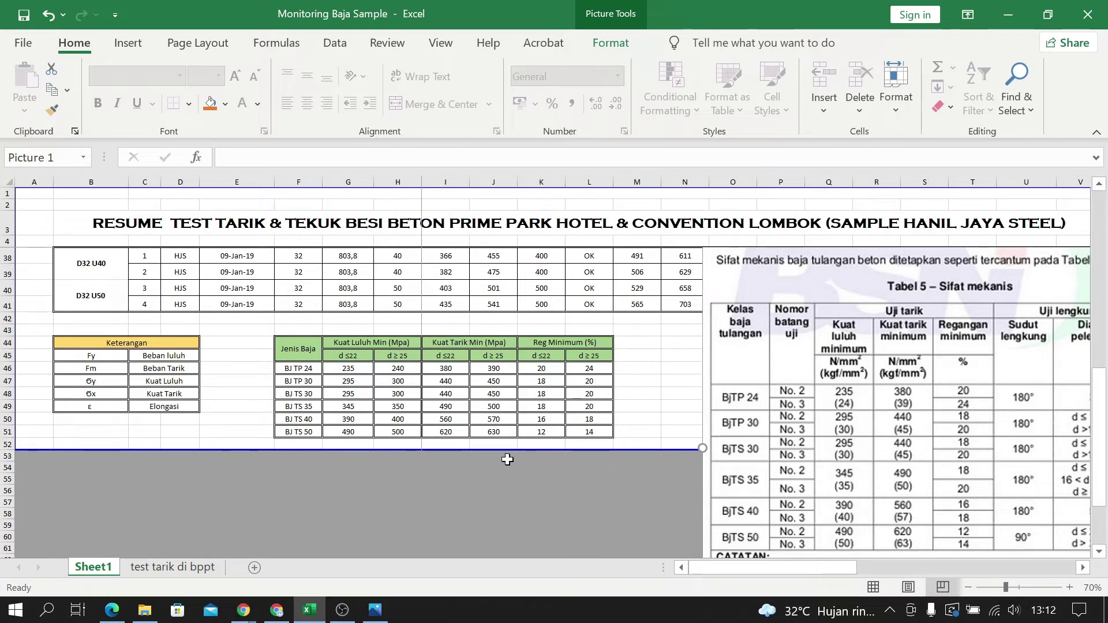
- Float the test report image over the test summary and compare its diameter, area and yield load with the Polos BJ TP 24 rows
{"action": "scroll", "coordinate": [503, 461], "scroll_direction": "up", "scroll_amount": 3}
{"action": "scroll", "coordinate": [509, 464], "scroll_direction": "up", "scroll_amount": 8}
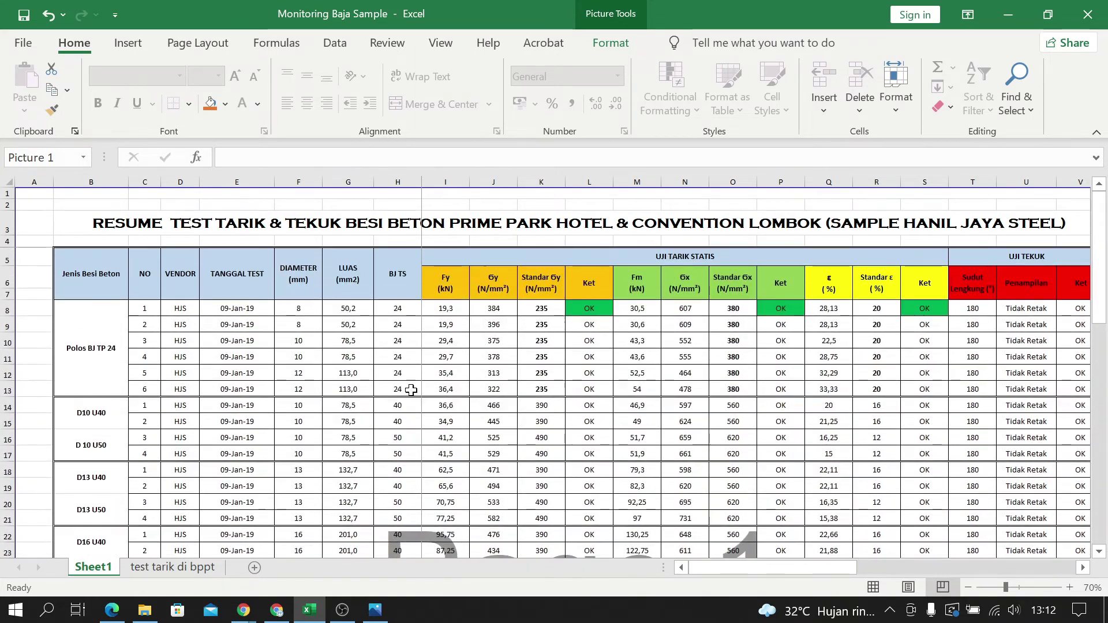
{"action": "left_click", "coordinate": [301, 311]}
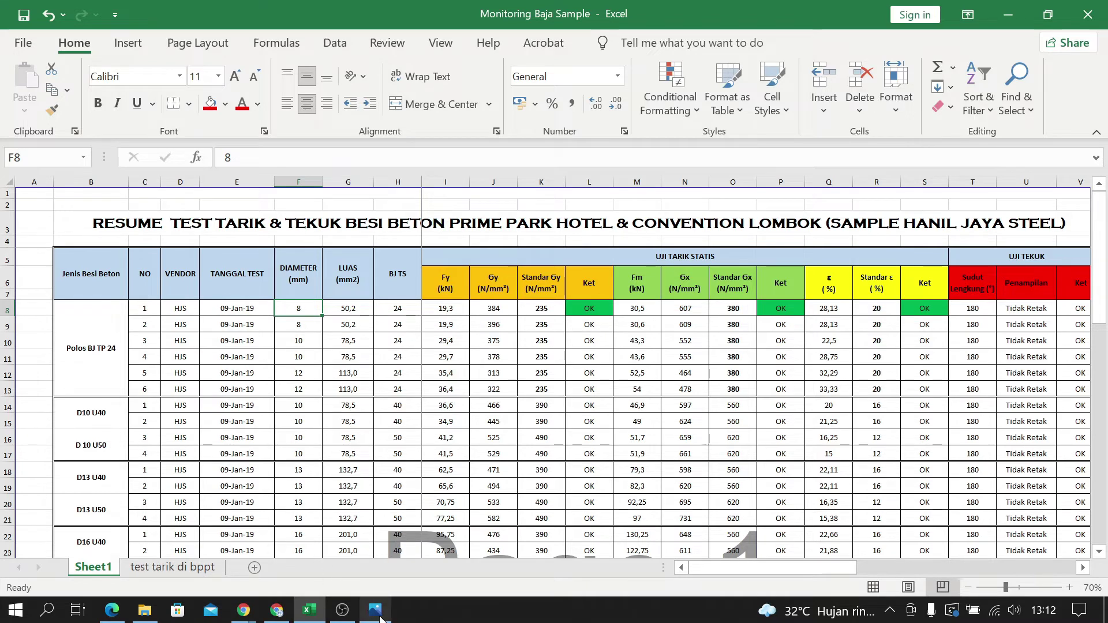
{"action": "mouse_move", "coordinate": [374, 610]}
{"action": "left_click", "coordinate": [386, 531]}
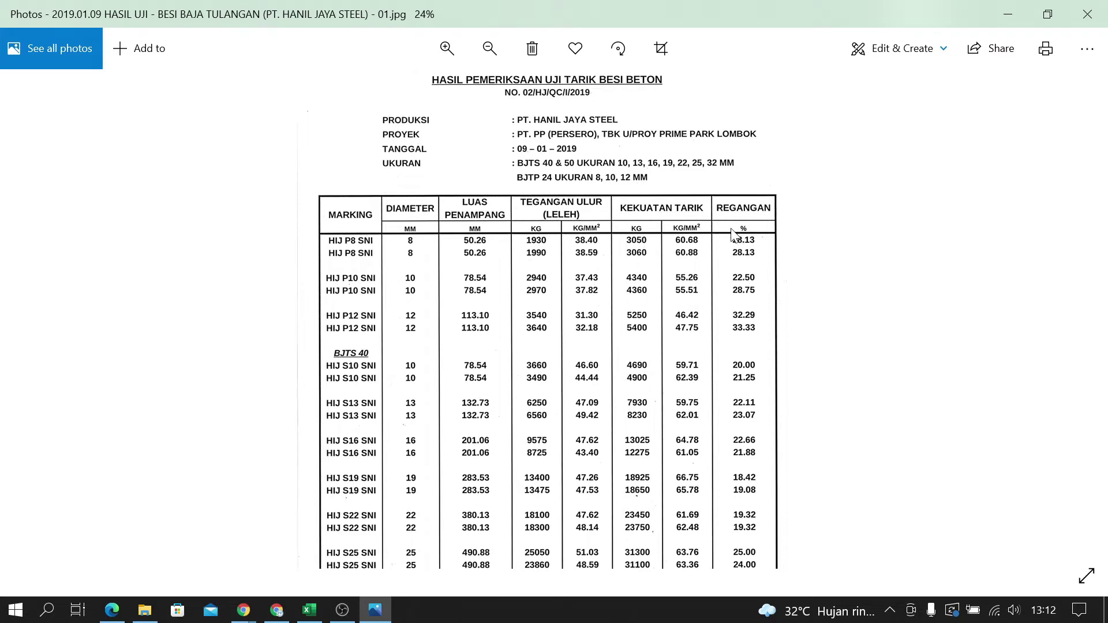
{"action": "left_click_drag", "start_coordinate": [968, 16], "coordinate": [844, 94]}
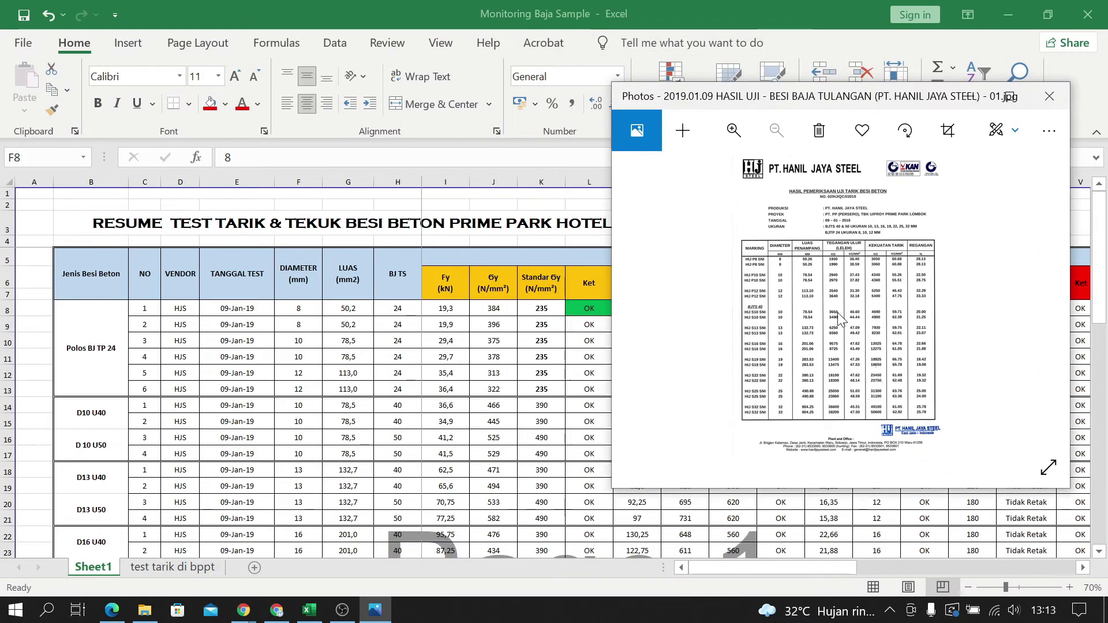
{"action": "scroll", "coordinate": [839, 319], "scroll_direction": "up", "scroll_amount": 3}
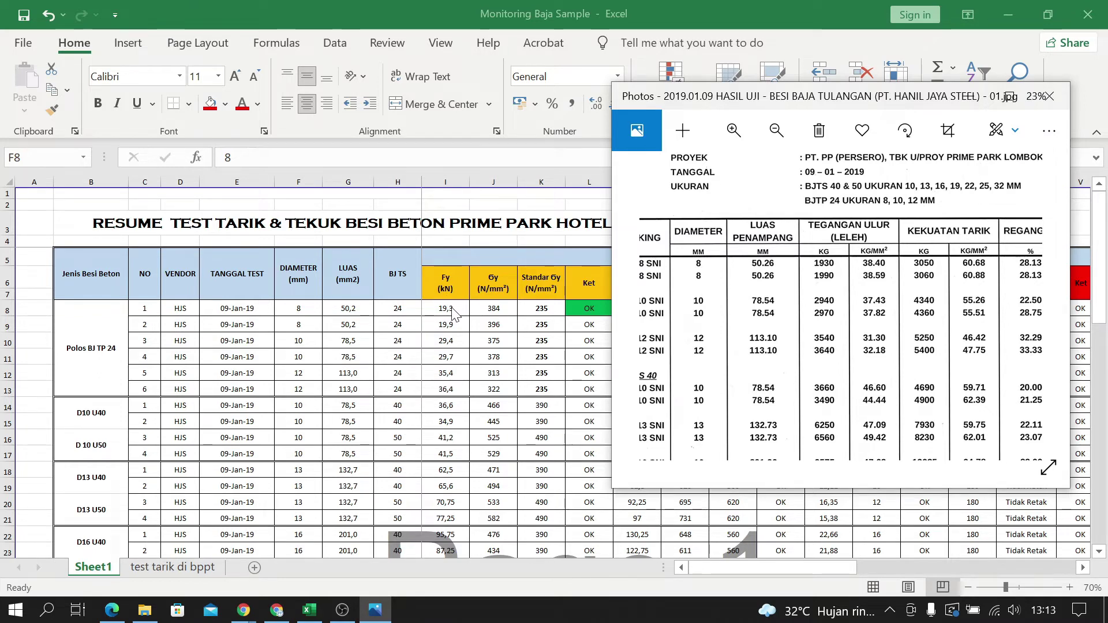
- Shift the report off the tensile columns, compare its tensile load and elongation with Fm and ε, and return to the workbook
{"action": "left_click_drag", "start_coordinate": [745, 97], "coordinate": [188, 100]}
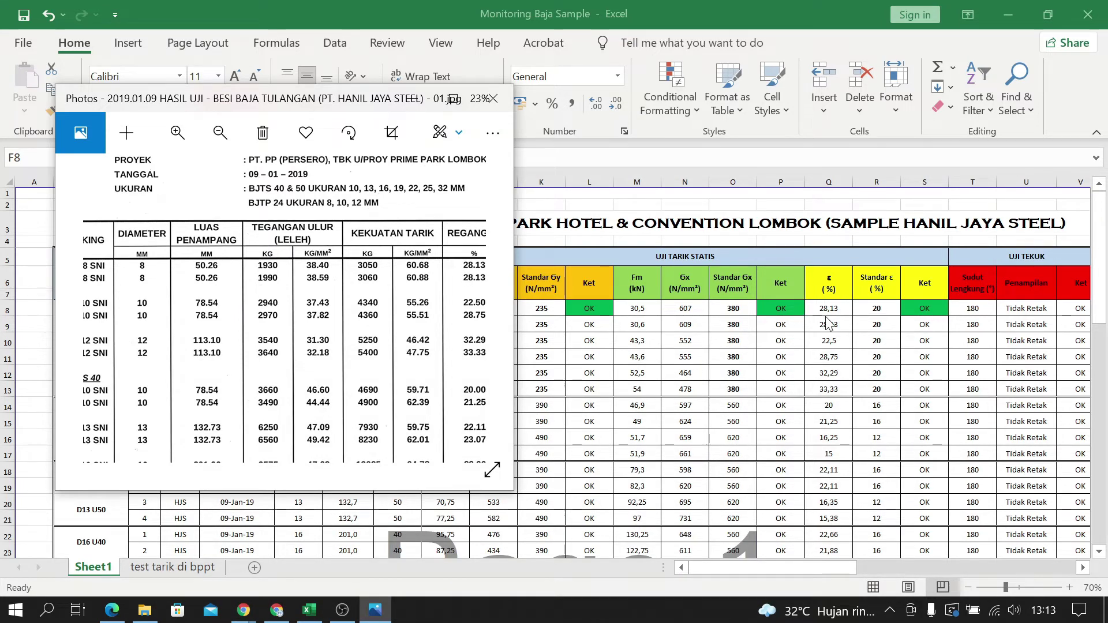
{"action": "left_click", "coordinate": [462, 98]}
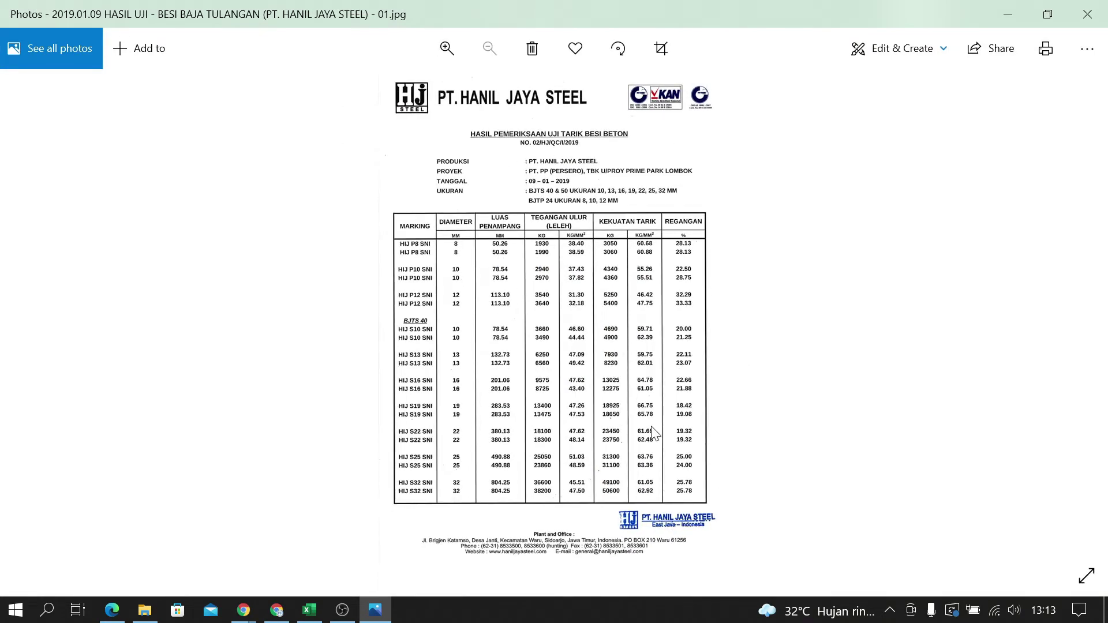
{"action": "left_click", "coordinate": [990, 9]}
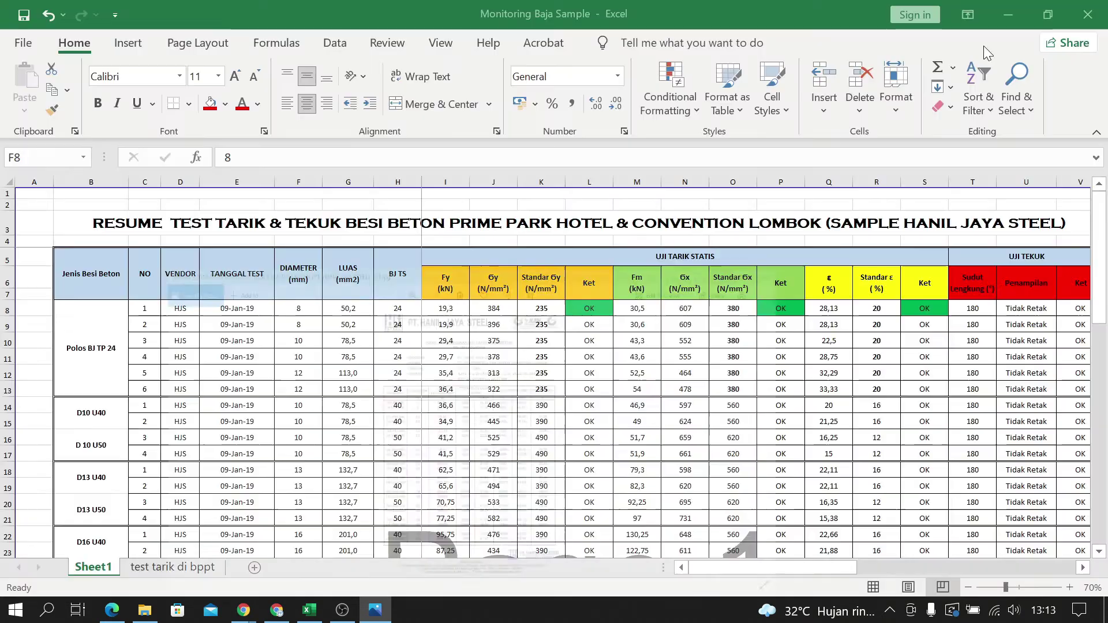
- Inspect how the first Polos BJ TP 24 sample's area is derived from its diameter and its yield strength from Fy and area
{"action": "left_click", "coordinate": [560, 355]}
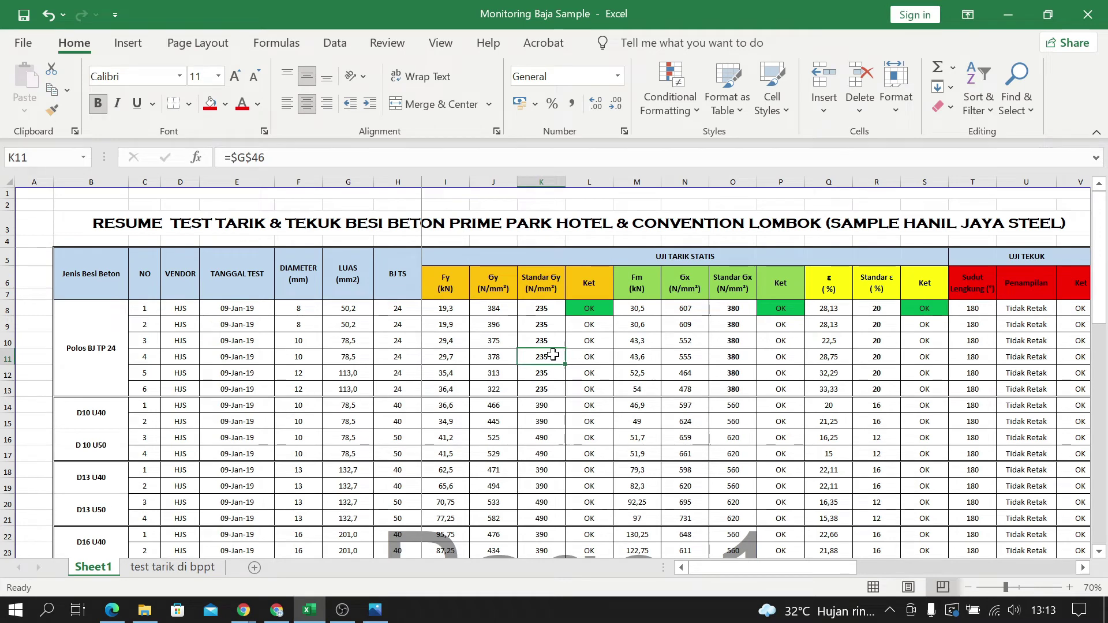
{"action": "left_click", "coordinate": [437, 307]}
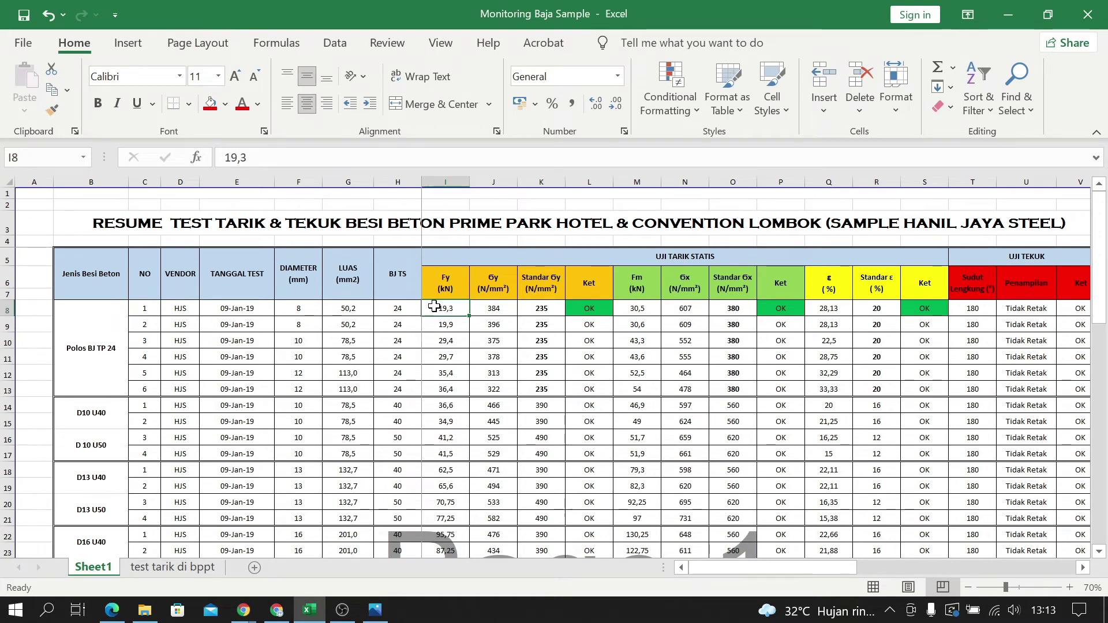
{"action": "left_click", "coordinate": [302, 310]}
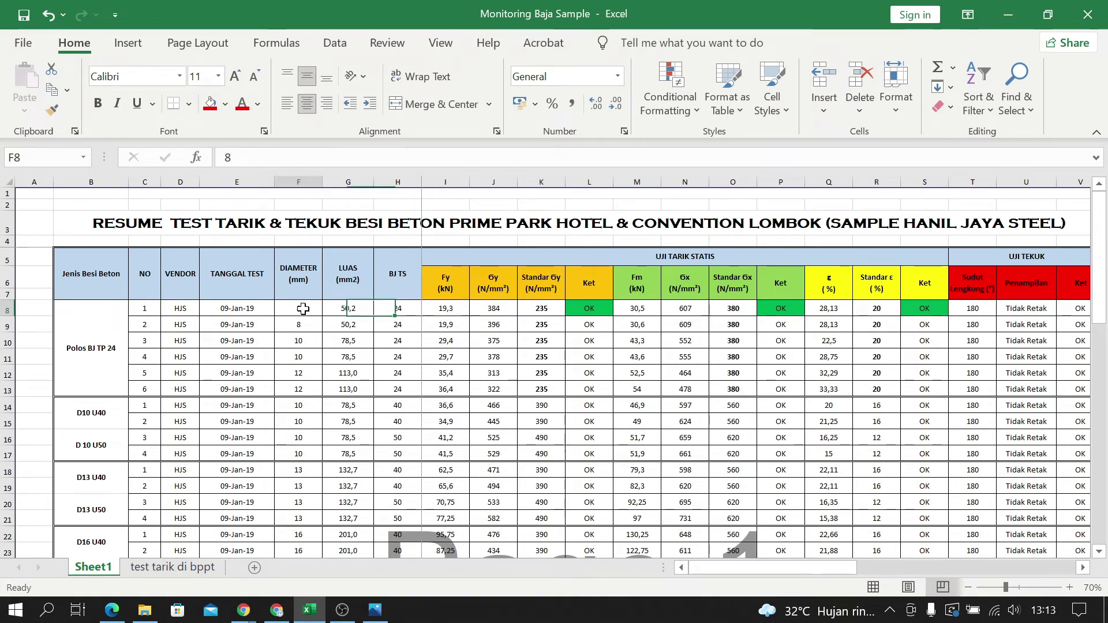
{"action": "left_click", "coordinate": [347, 311]}
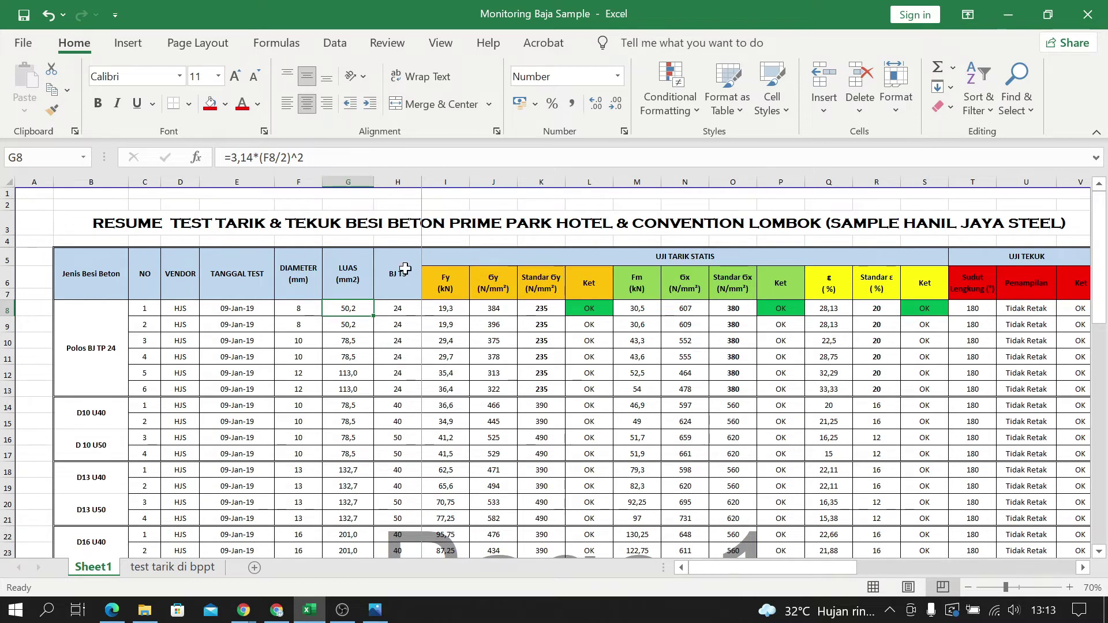
{"action": "left_click", "coordinate": [506, 309]}
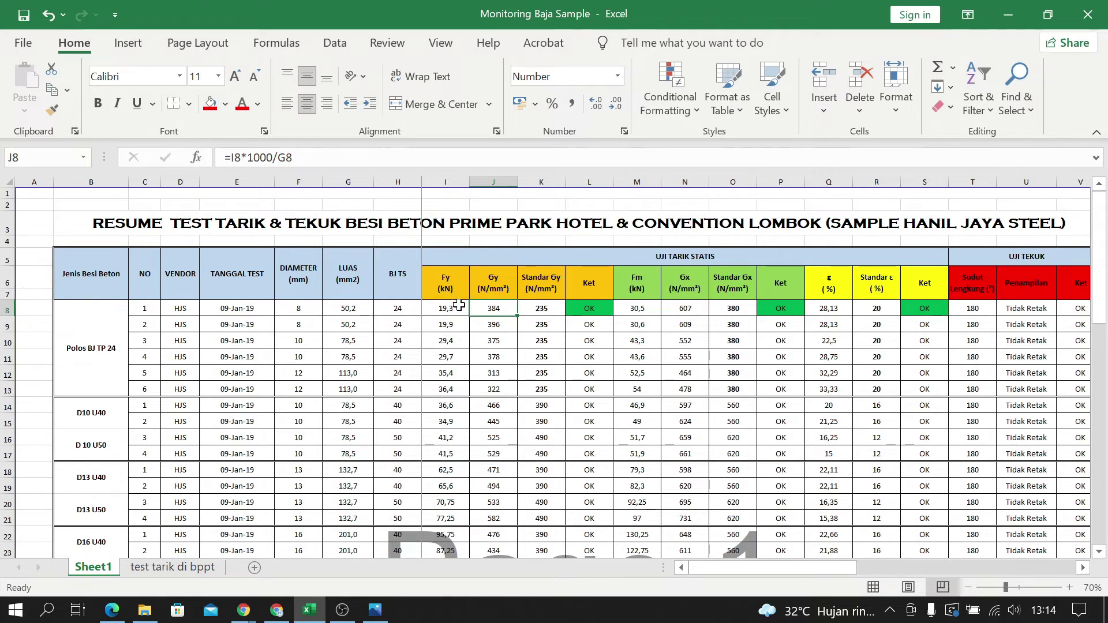
{"action": "left_click", "coordinate": [328, 161]}
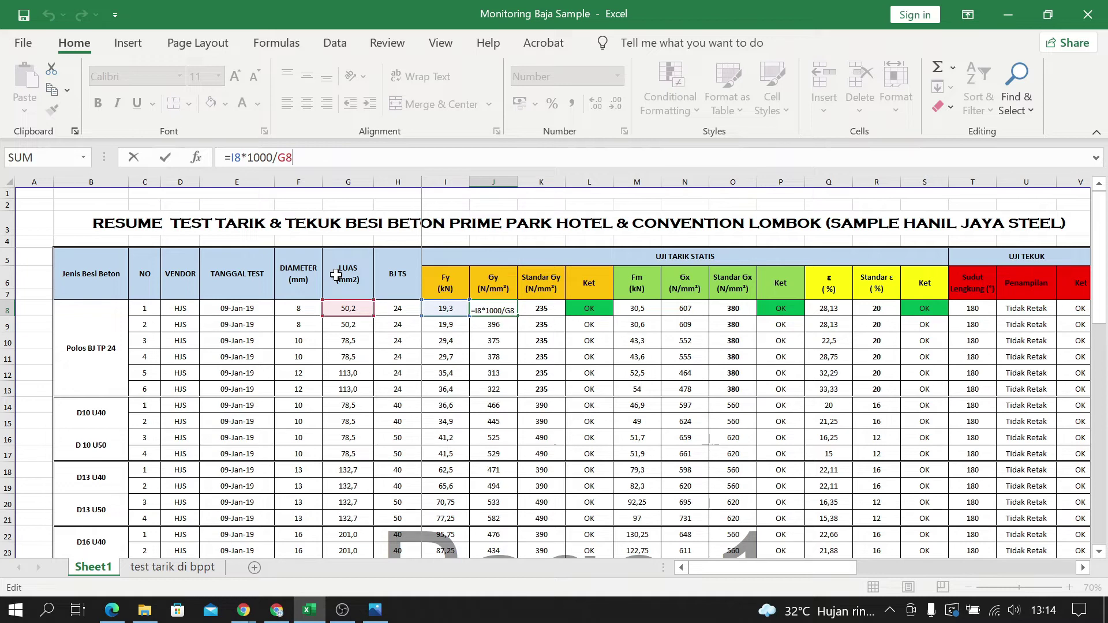
{"action": "left_click", "coordinate": [523, 340]}
{"action": "left_click", "coordinate": [503, 311]}
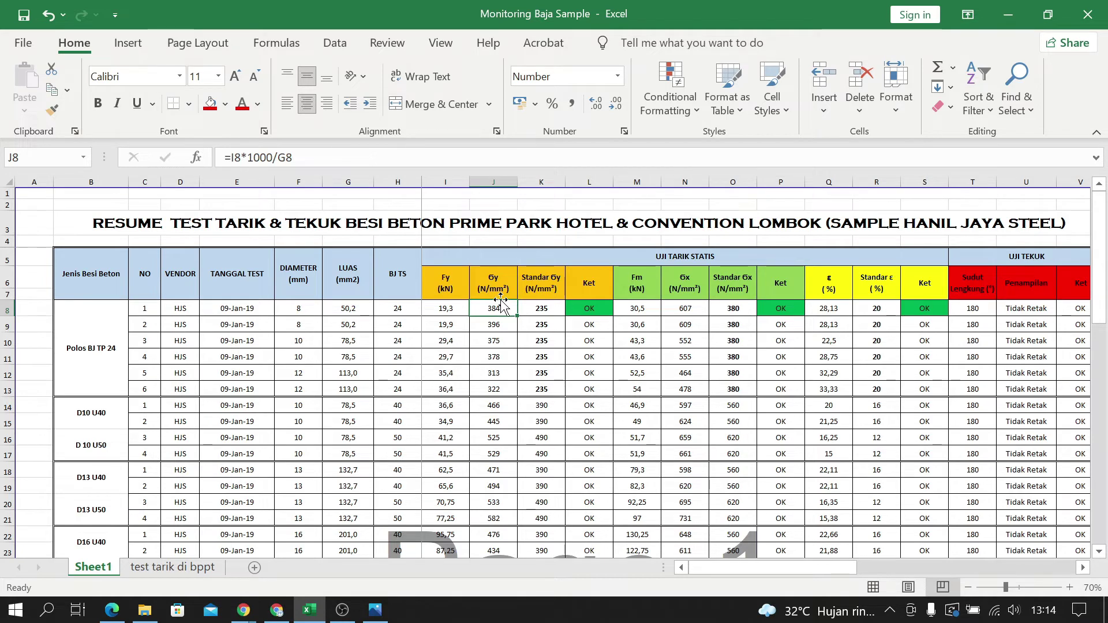
- Check the first sample's yield strength against its standard and inspect the formula that gives the yield verdict
{"action": "left_click", "coordinate": [538, 312]}
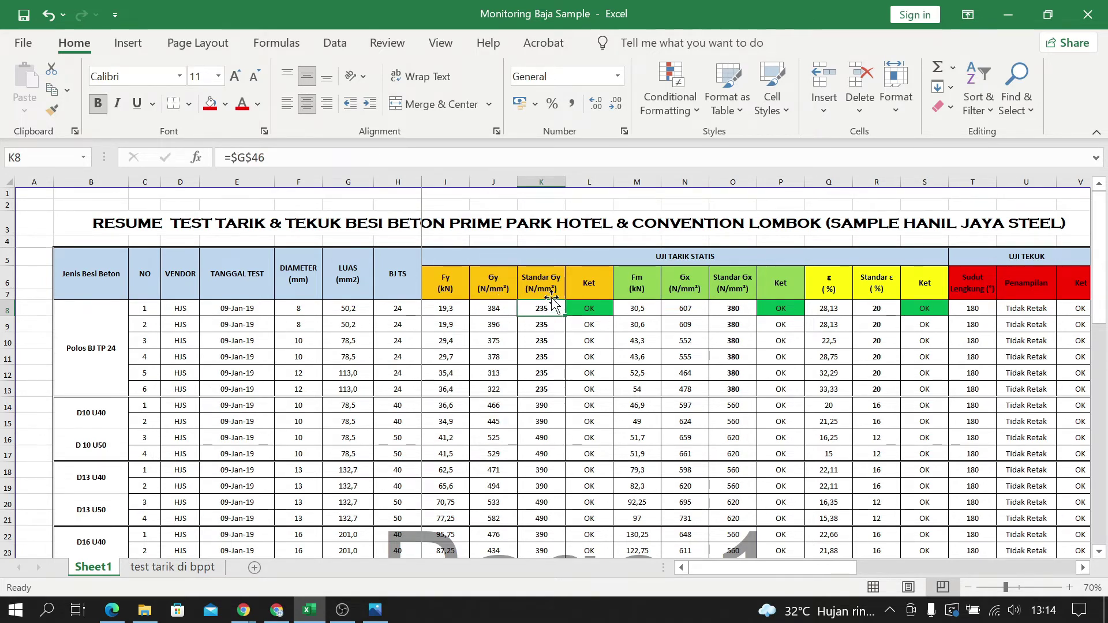
{"action": "left_click", "coordinate": [493, 312]}
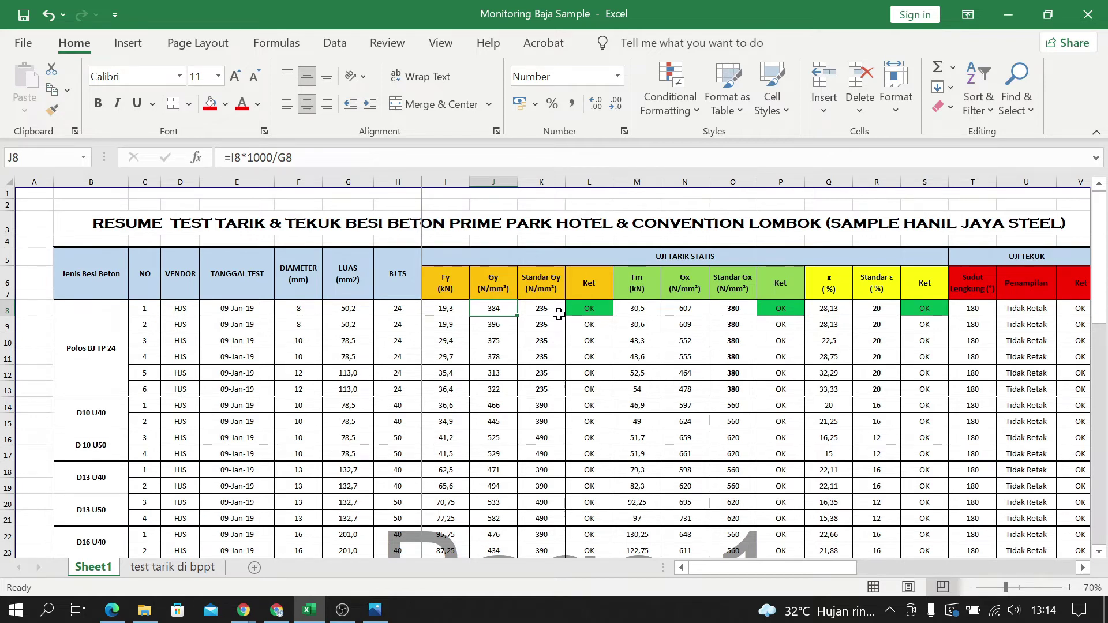
{"action": "left_click", "coordinate": [582, 312]}
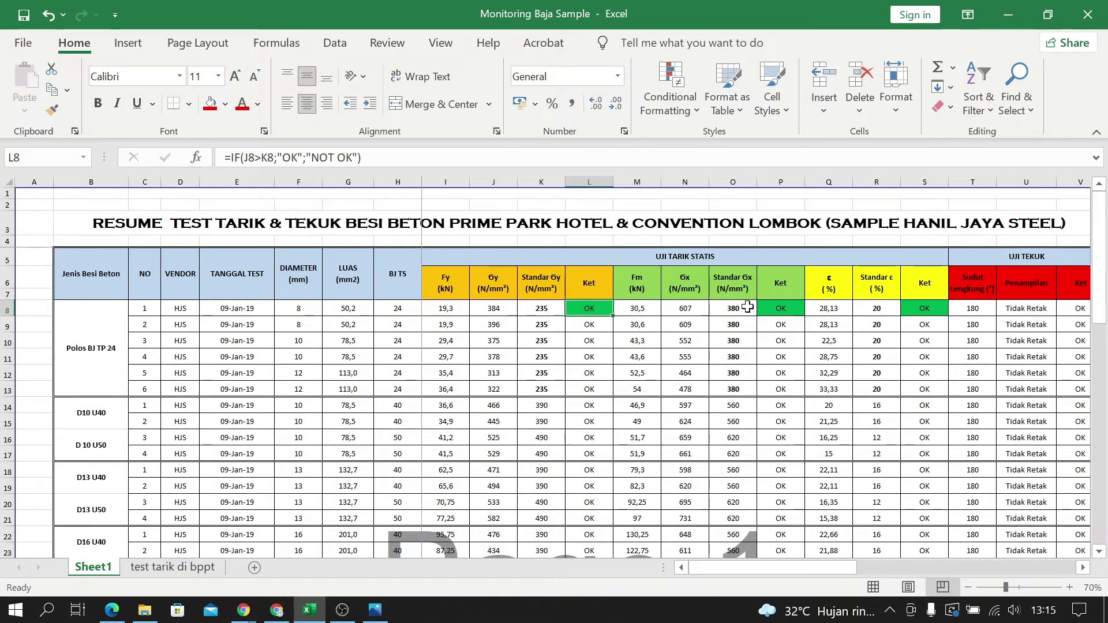
- Inspect the first sample's tensile strength formula, its tensile standard, and the verdict formulas for tensile strength and elongation
{"action": "left_click", "coordinate": [698, 310]}
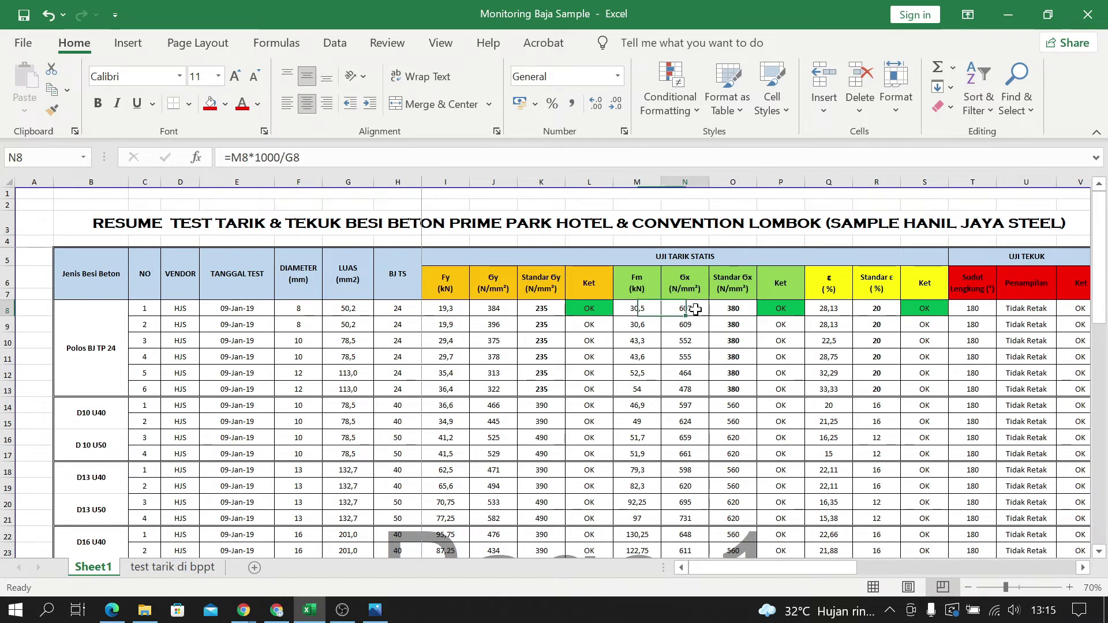
{"action": "left_click", "coordinate": [339, 158]}
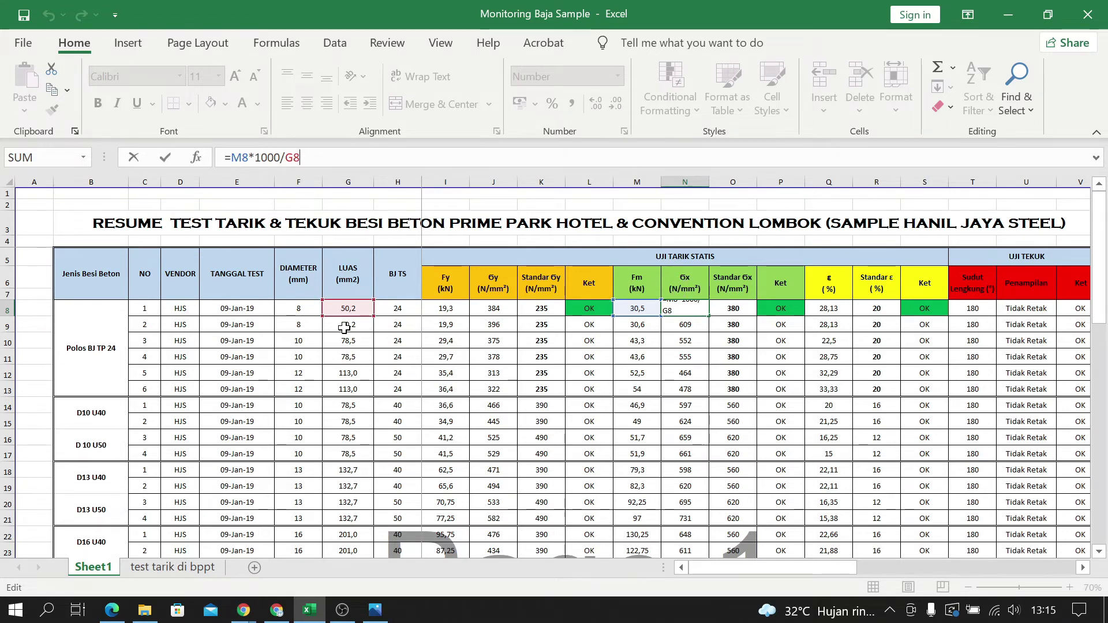
{"action": "left_click", "coordinate": [706, 310]}
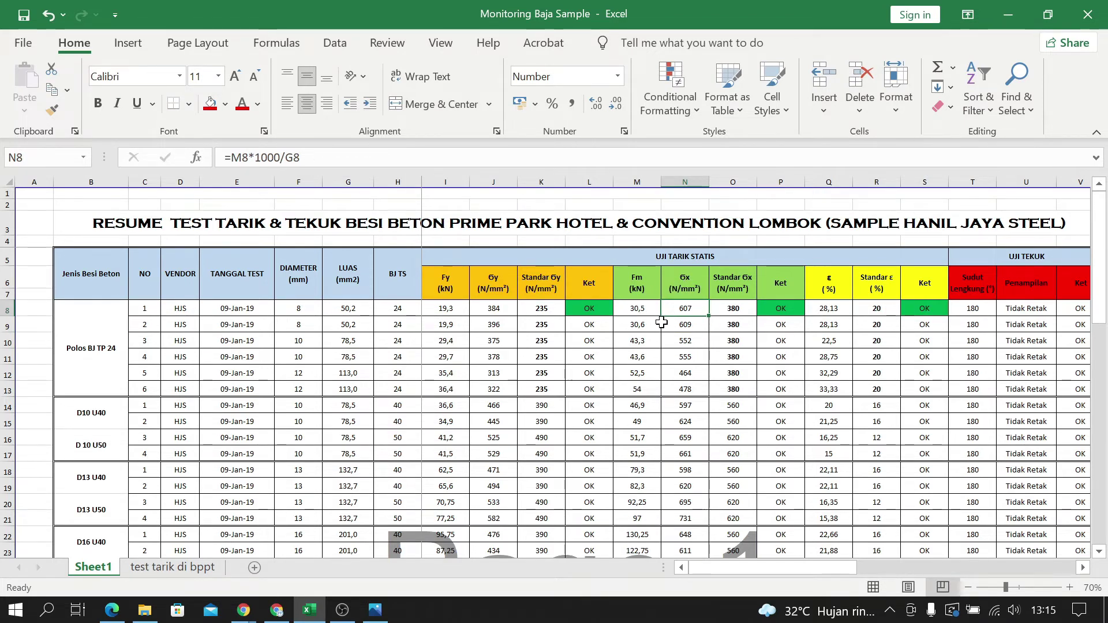
{"action": "left_click", "coordinate": [729, 313]}
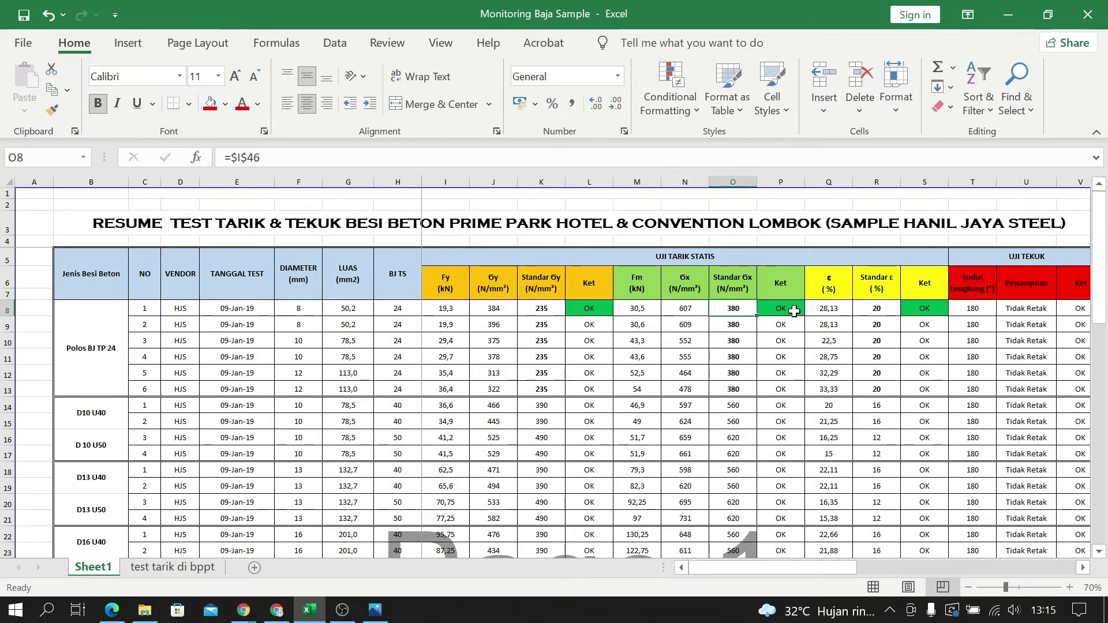
{"action": "left_click", "coordinate": [795, 311]}
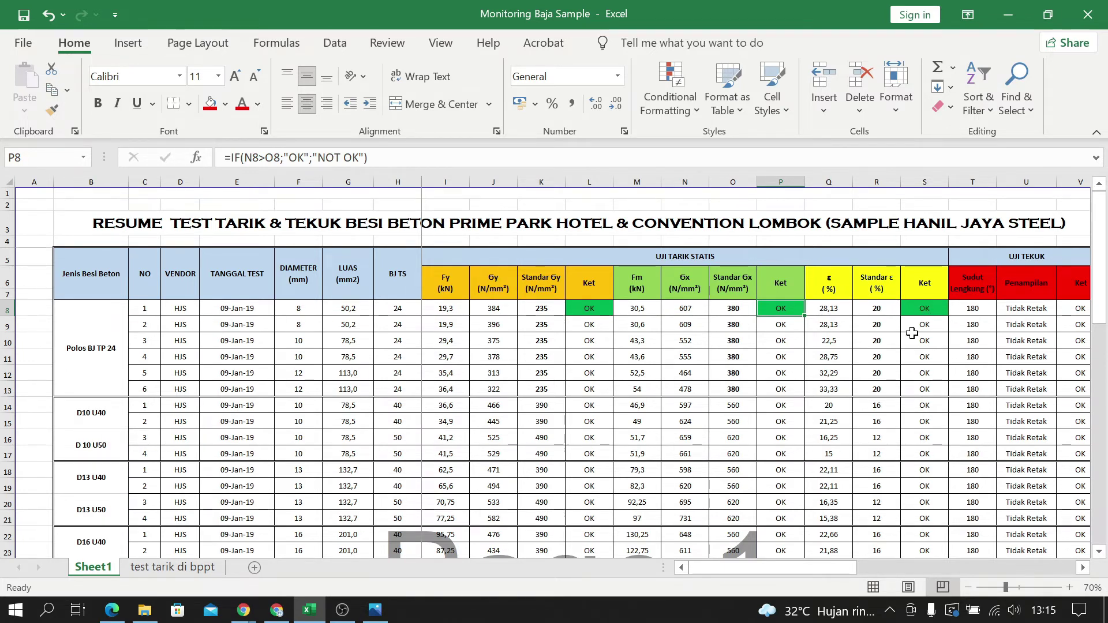
{"action": "left_click", "coordinate": [925, 309]}
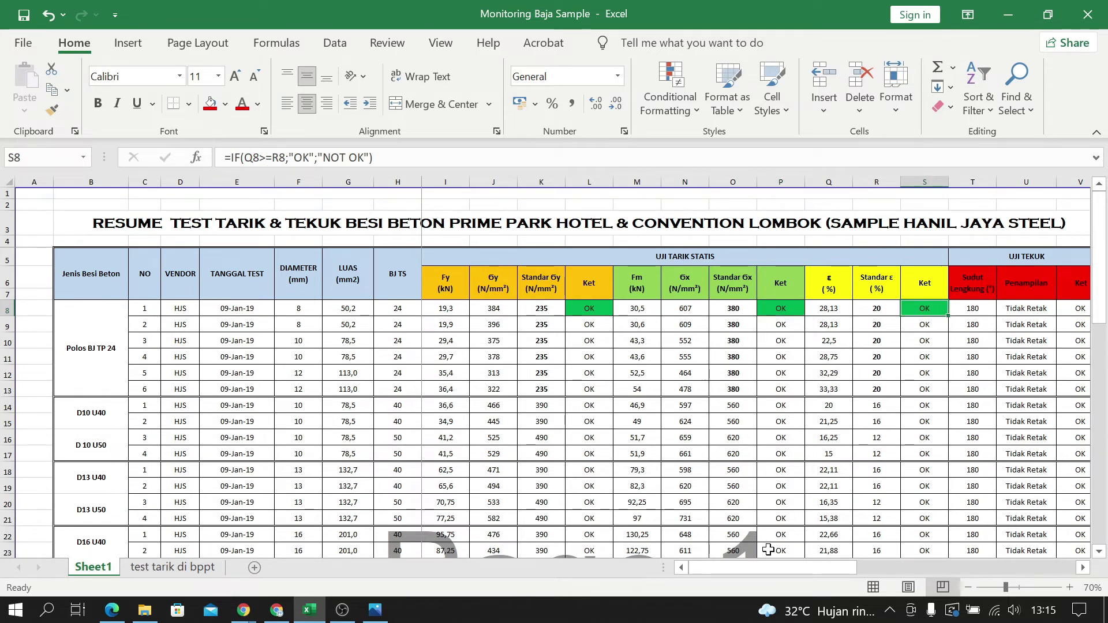
- Open the Uji Tekuk Besi Beton report from the Hasil Test Taril folder and read its bending angles and appearance results
{"action": "left_click_drag", "start_coordinate": [760, 562], "coordinate": [830, 563]}
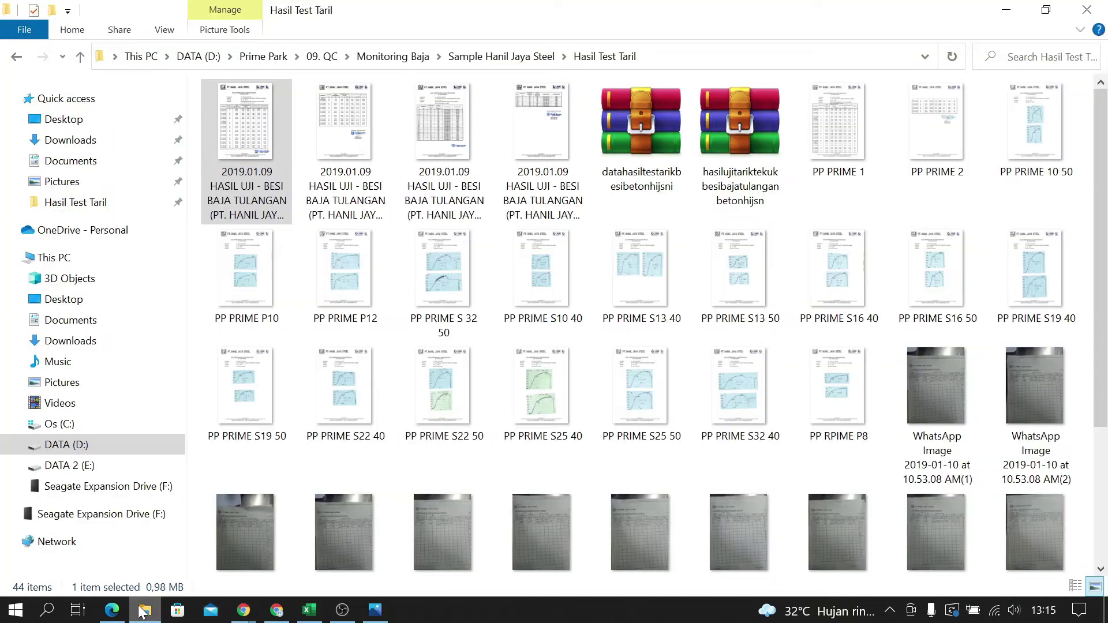
{"action": "left_click", "coordinate": [144, 611]}
{"action": "left_click", "coordinate": [340, 147]}
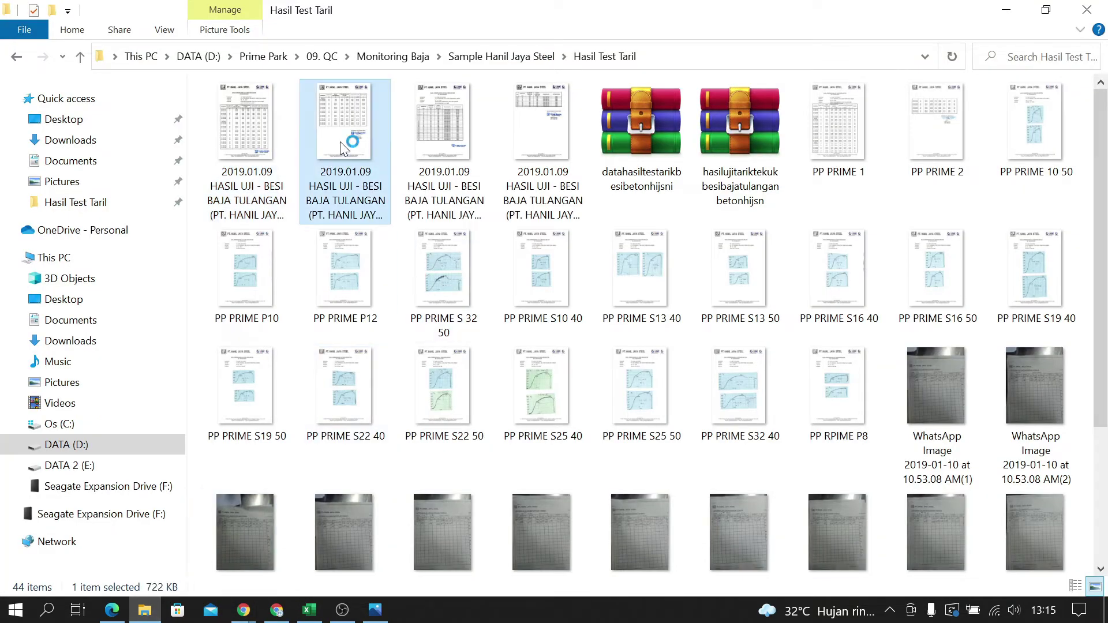
{"action": "double_click", "coordinate": [341, 142]}
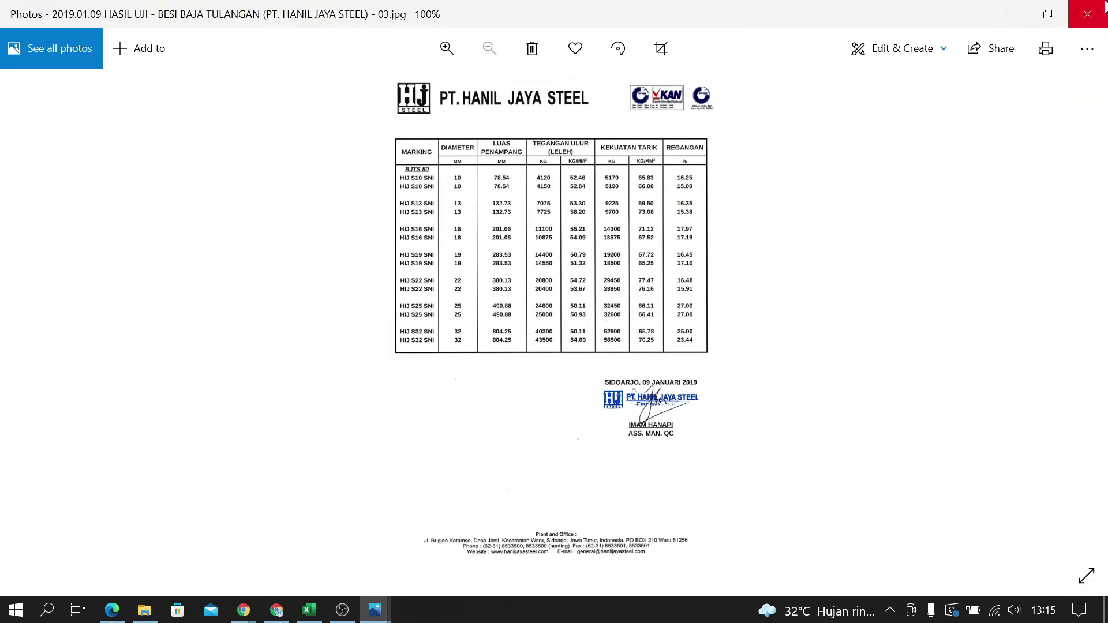
{"action": "left_click", "coordinate": [1092, 12]}
{"action": "left_click", "coordinate": [432, 120]}
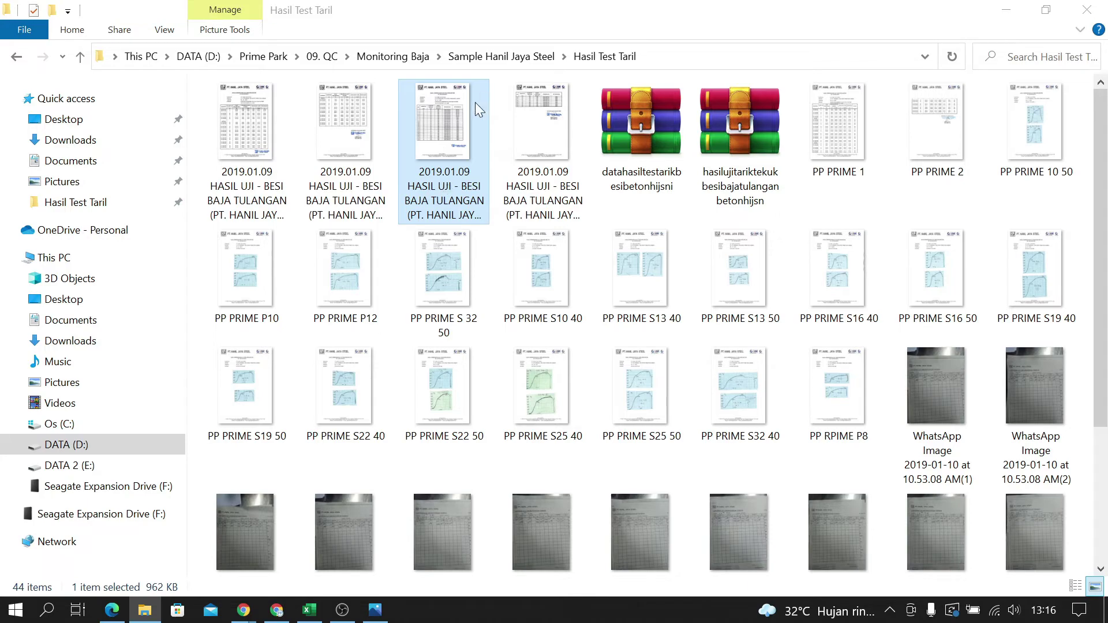
{"action": "double_click", "coordinate": [443, 145]}
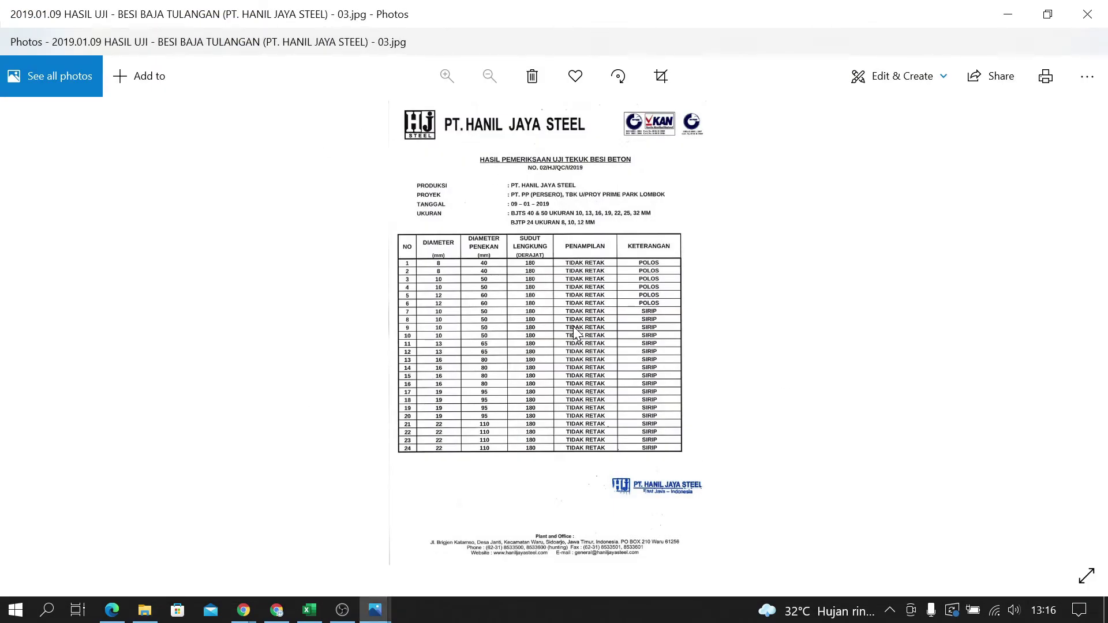
{"action": "scroll", "coordinate": [575, 333], "scroll_direction": "up", "scroll_amount": 3}
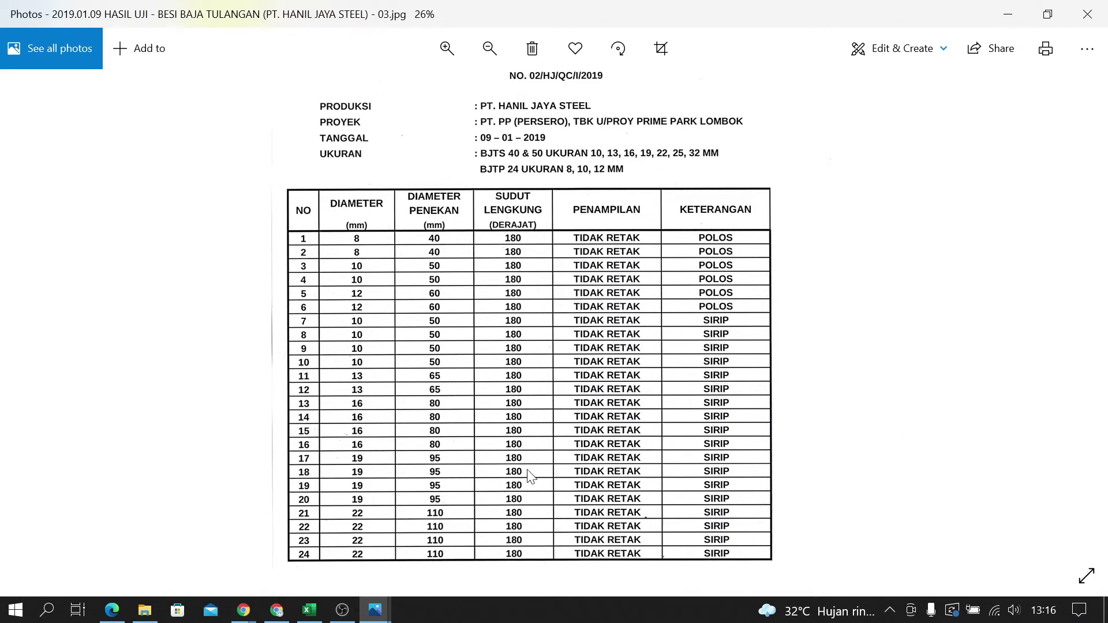
{"action": "left_click", "coordinate": [1007, 14]}
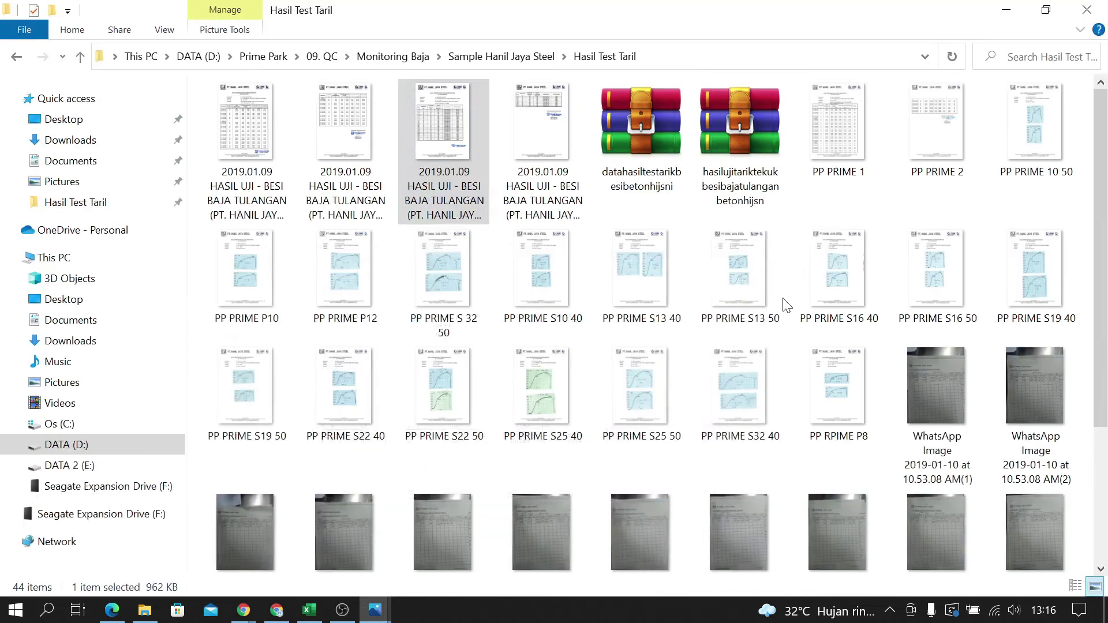
- Return to the Monitoring Baja Sample workbook and fill the first sample's bend test verdict, cell V8, with standard green
{"action": "left_click", "coordinate": [310, 611]}
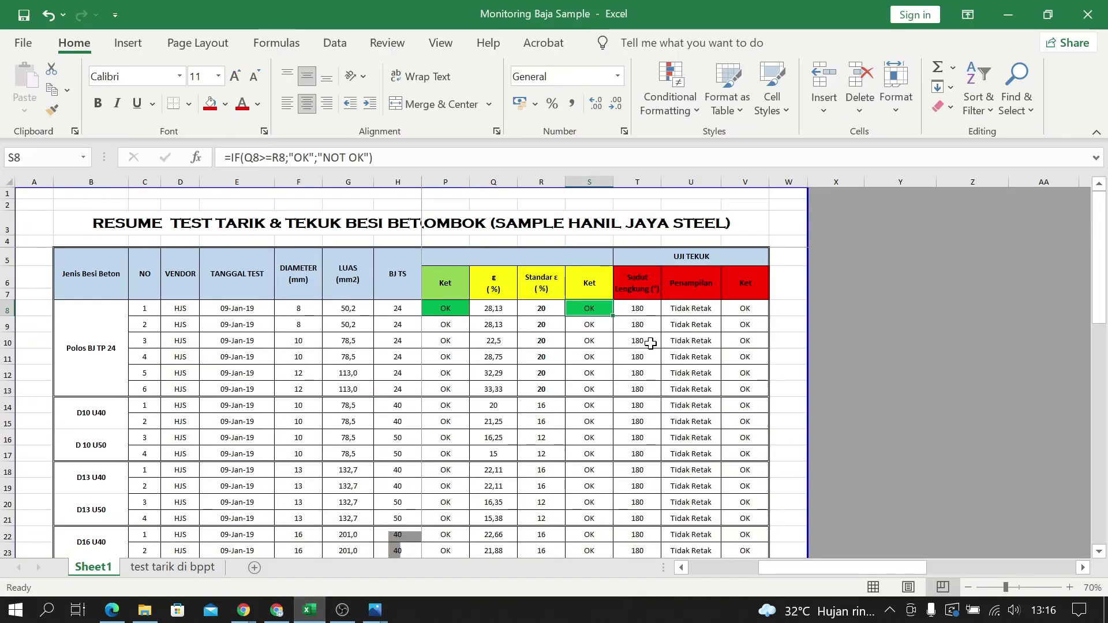
{"action": "left_click", "coordinate": [712, 306]}
{"action": "left_click", "coordinate": [749, 308]}
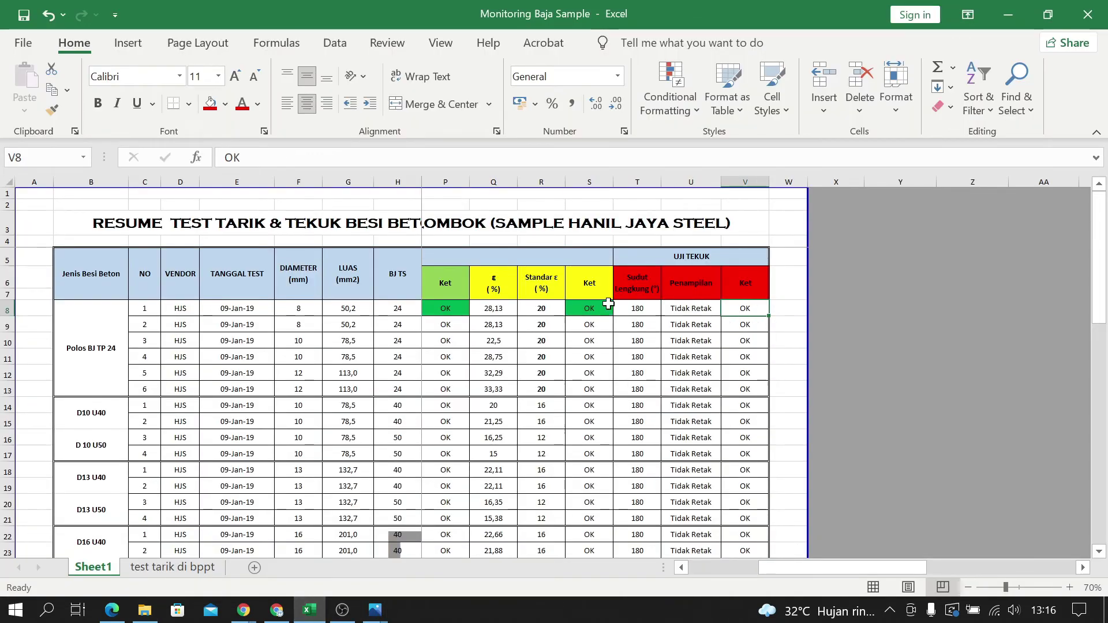
{"action": "left_click", "coordinate": [226, 106]}
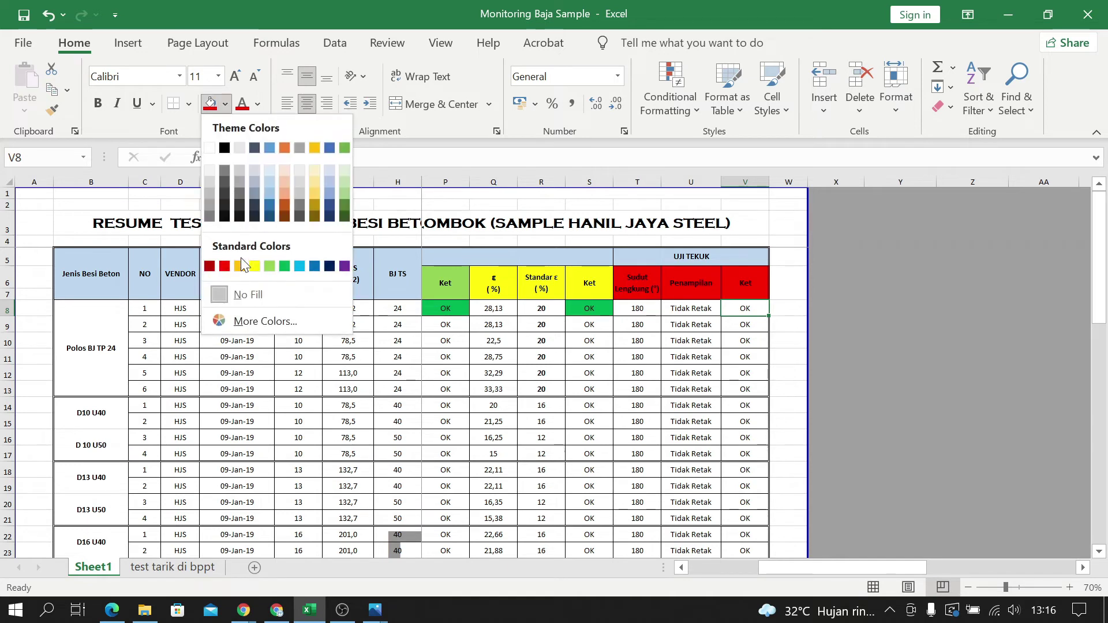
{"action": "left_click", "coordinate": [282, 268]}
{"action": "left_click", "coordinate": [728, 326]}
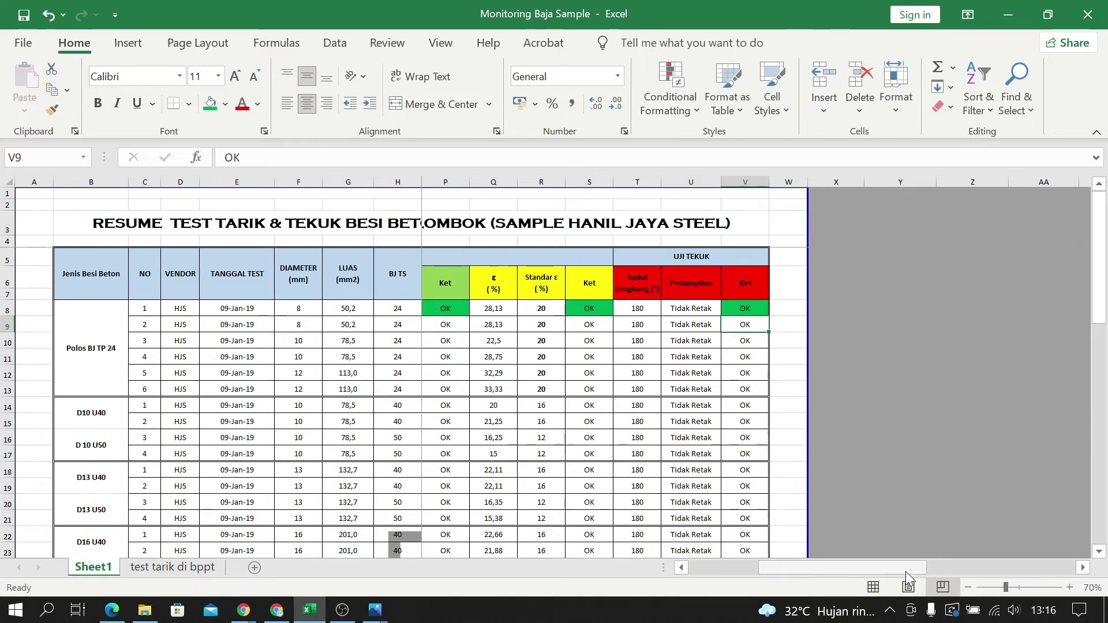
- Hide rows 8 to 13, which hold the Polos BJ TP 24 samples
{"action": "left_click_drag", "start_coordinate": [906, 572], "coordinate": [761, 567]}
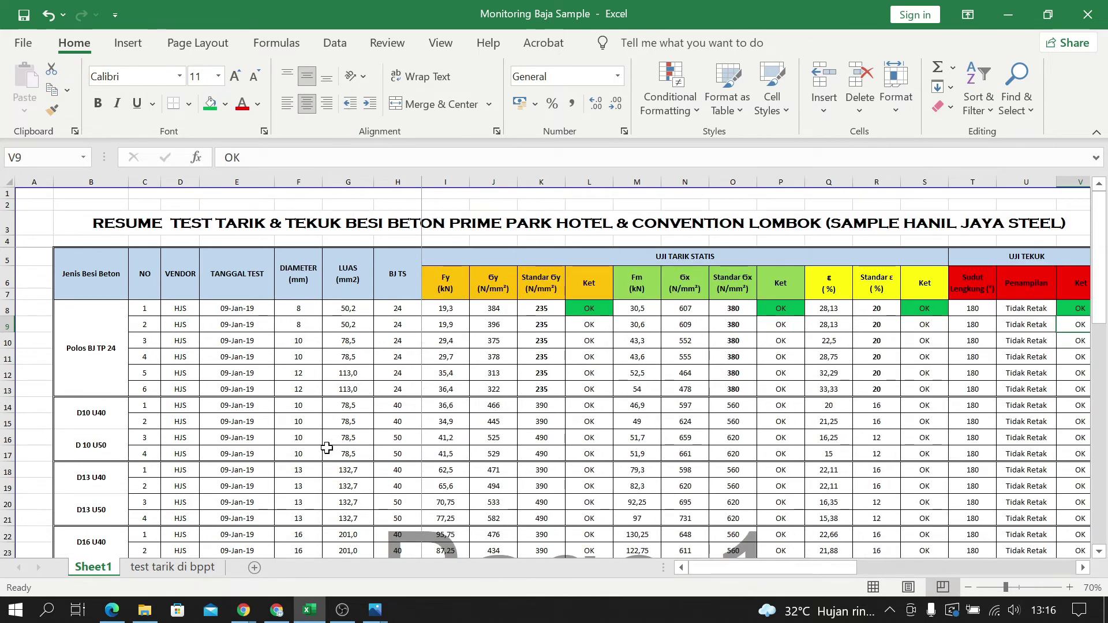
{"action": "scroll", "coordinate": [101, 358], "scroll_direction": "down", "scroll_amount": 1}
{"action": "left_click", "coordinate": [97, 364]}
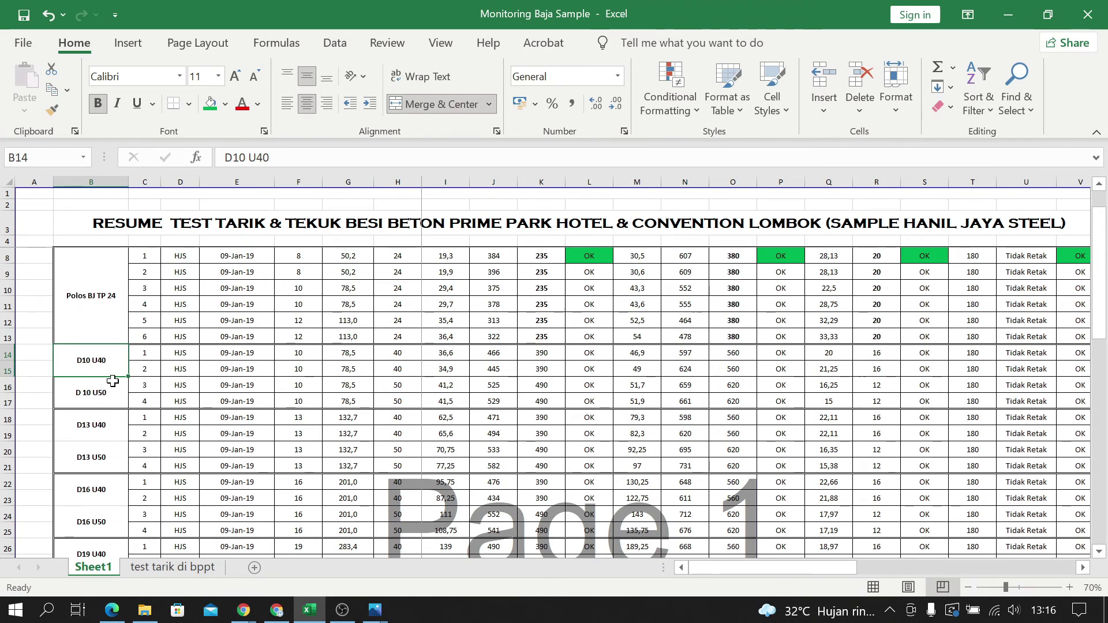
{"action": "scroll", "coordinate": [113, 381], "scroll_direction": "up", "scroll_amount": 1}
{"action": "left_click_drag", "start_coordinate": [8, 389], "coordinate": [11, 316]}
{"action": "right_click", "coordinate": [11, 318]}
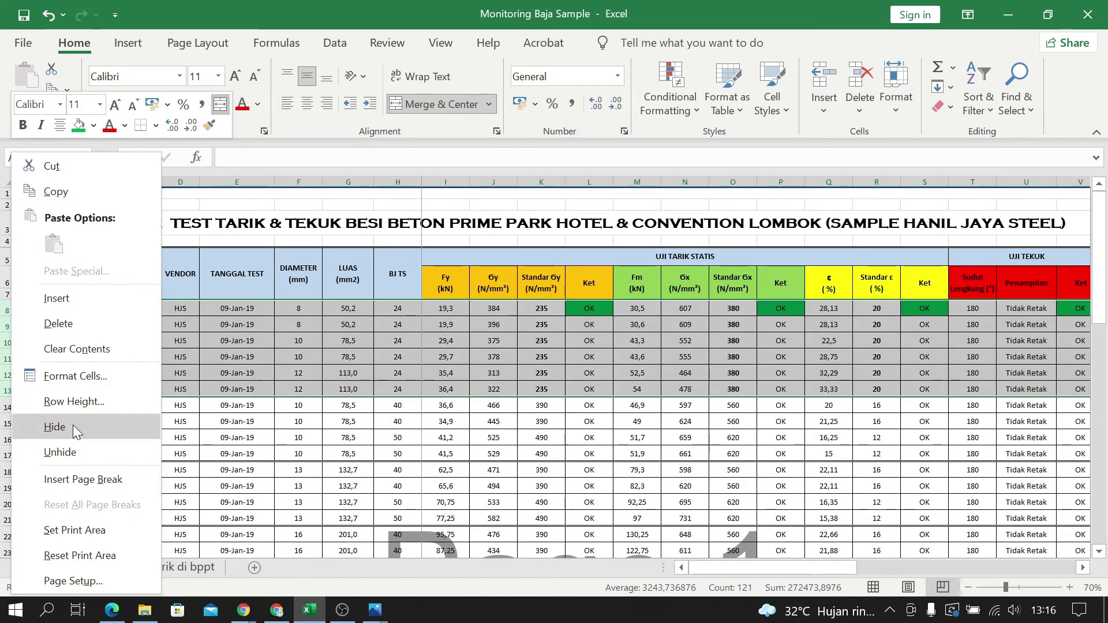
{"action": "left_click", "coordinate": [93, 428]}
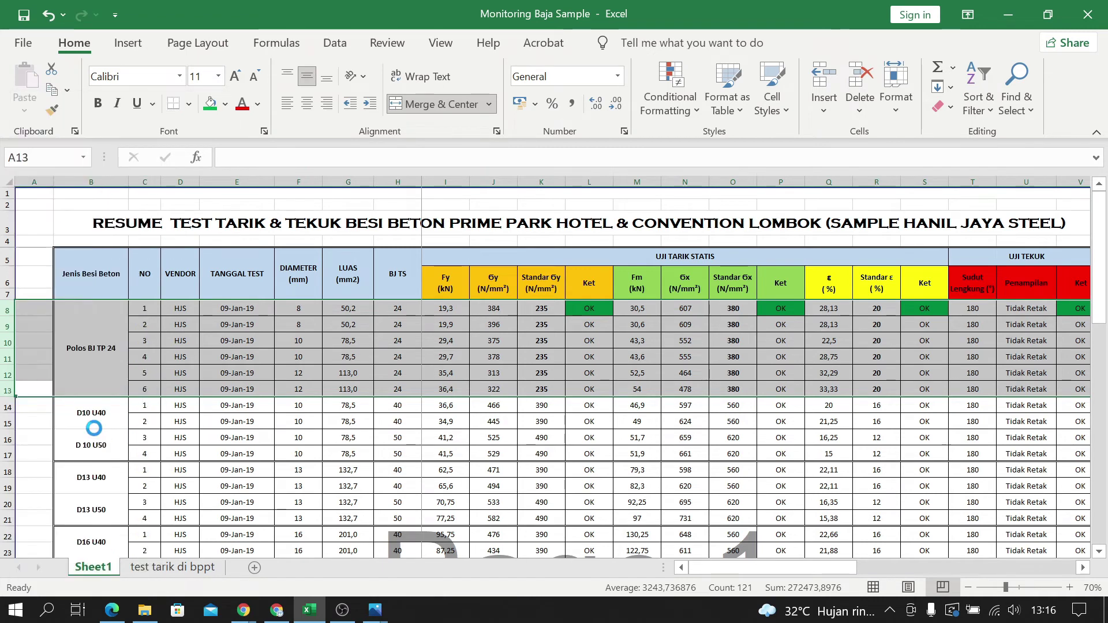
- Check the first D10 U40 sample's Fy and consult the minimum yield, tensile and elongation table below the summary
{"action": "left_click", "coordinate": [303, 405]}
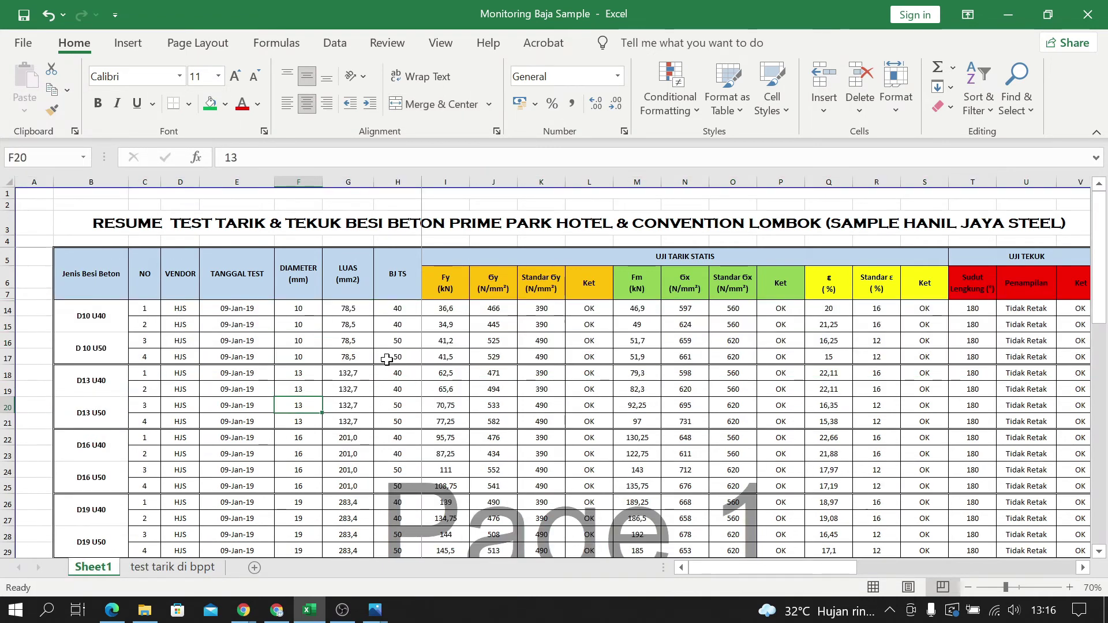
{"action": "left_click", "coordinate": [450, 312]}
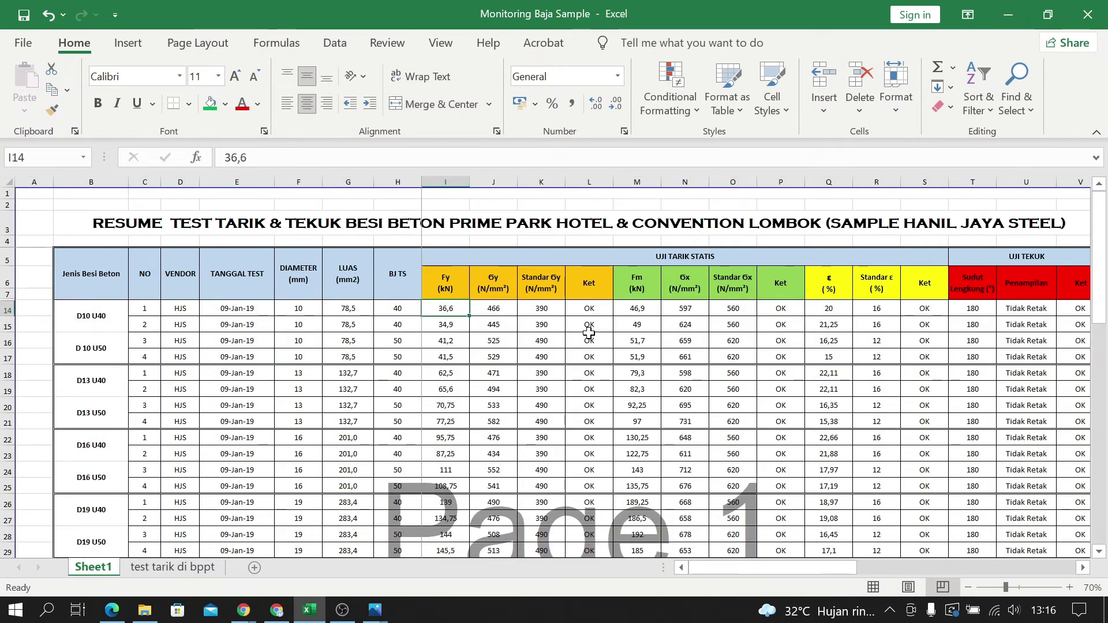
{"action": "scroll", "coordinate": [589, 333], "scroll_direction": "down", "scroll_amount": 7}
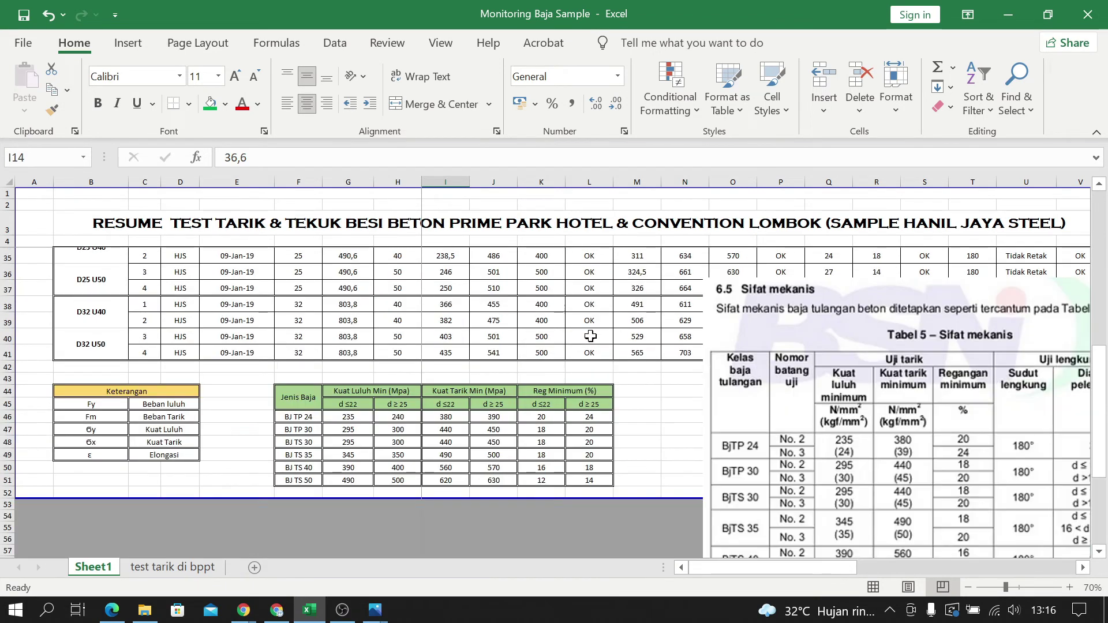
{"action": "scroll", "coordinate": [591, 336], "scroll_direction": "down", "scroll_amount": 3}
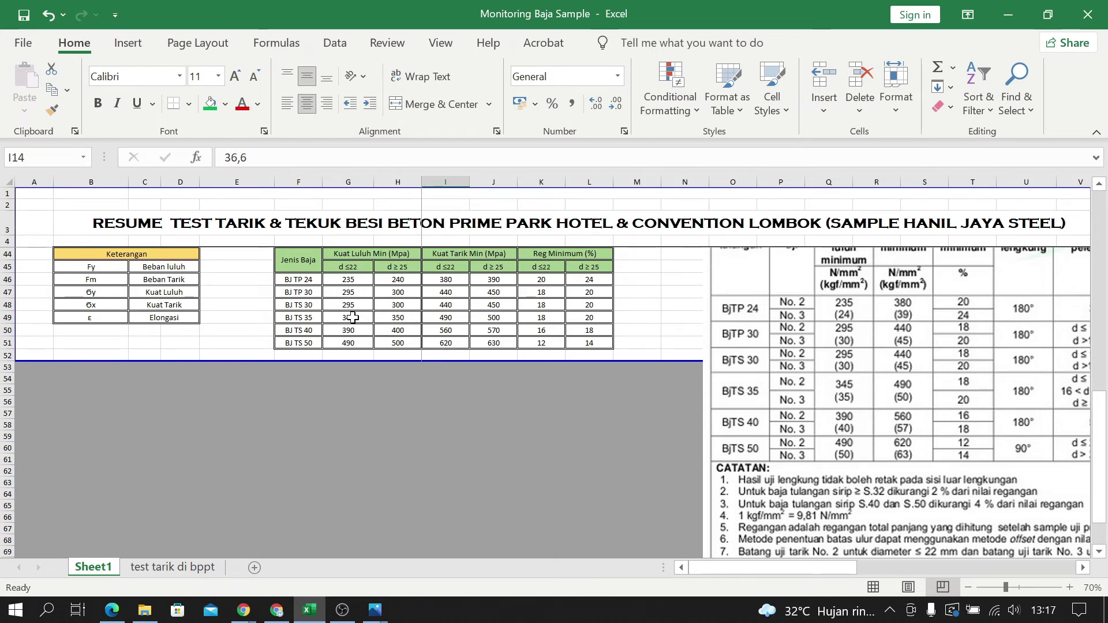
- Read the BJ TS 40 row's minimum yield strength, tensile strength and elongation for both diameter classes in the reference table
{"action": "left_click", "coordinate": [338, 327]}
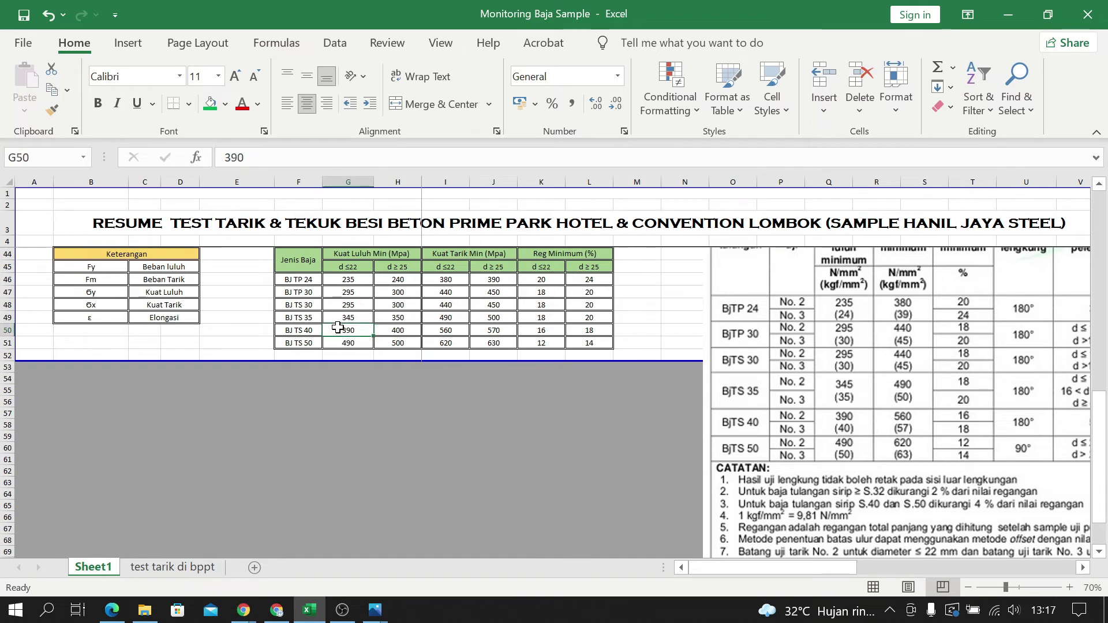
{"action": "left_click", "coordinate": [386, 328]}
{"action": "left_click", "coordinate": [440, 333]}
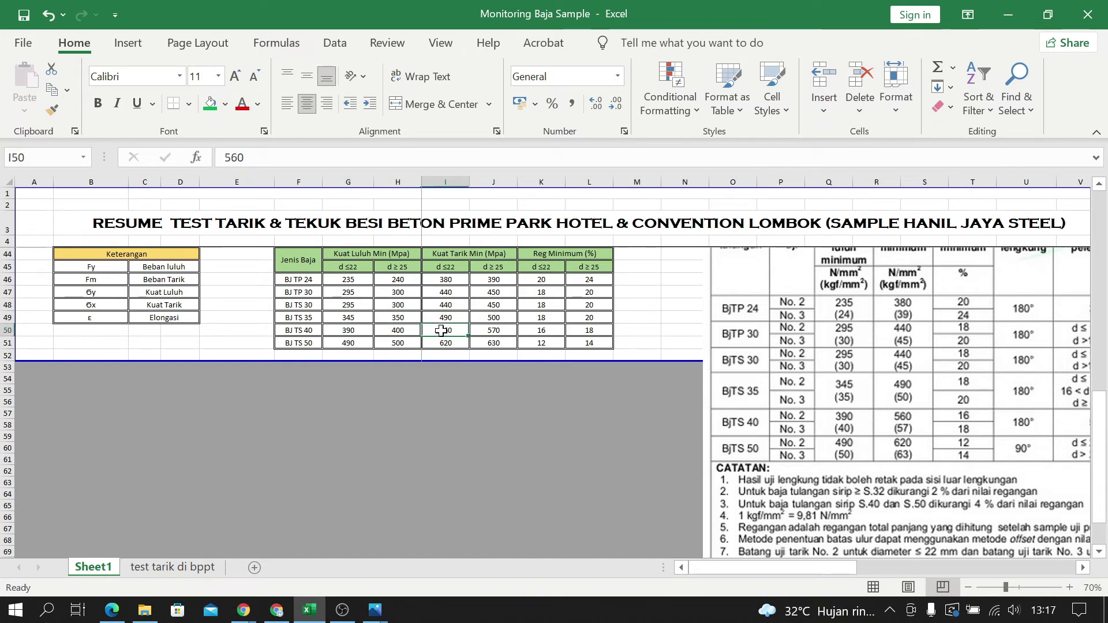
{"action": "left_click", "coordinate": [490, 328]}
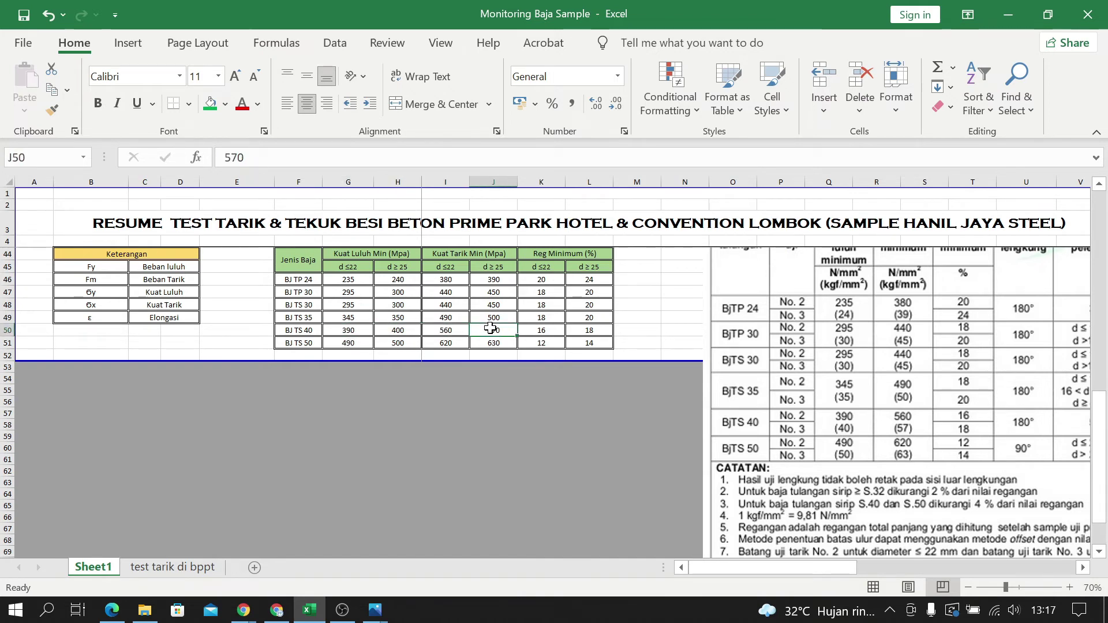
{"action": "left_click", "coordinate": [536, 327]}
{"action": "left_click", "coordinate": [580, 333]}
{"action": "left_click", "coordinate": [362, 328]}
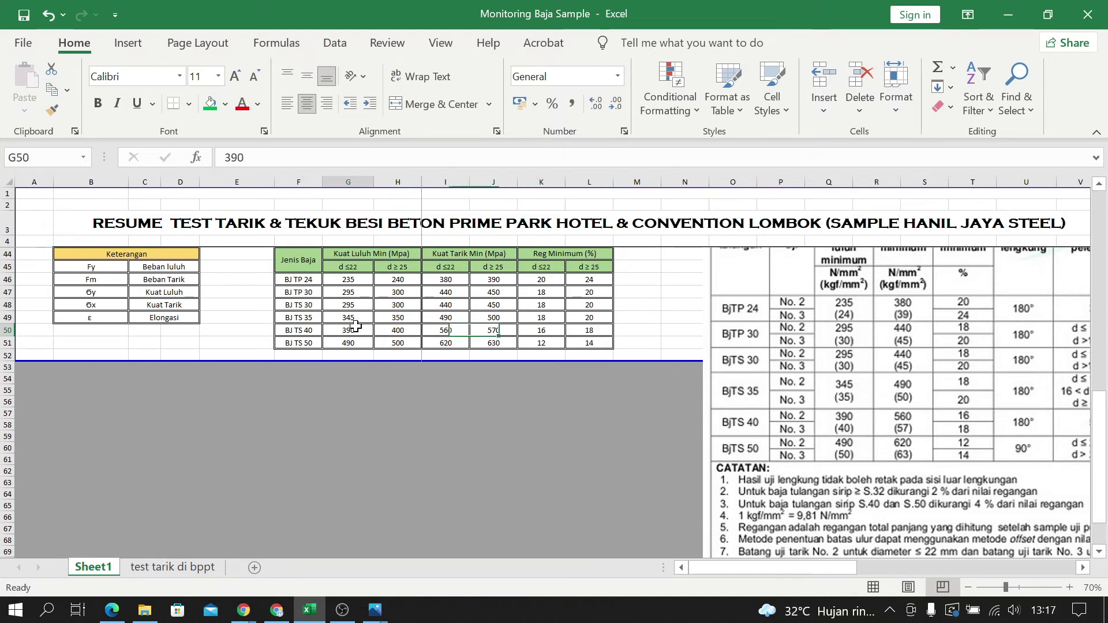
- Examine how the first D10 U40 sample's yield strength in J14 is calculated from its Fy and cross-sectional area
{"action": "scroll", "coordinate": [486, 397], "scroll_direction": "up", "scroll_amount": 5}
{"action": "scroll", "coordinate": [487, 397], "scroll_direction": "up", "scroll_amount": 5}
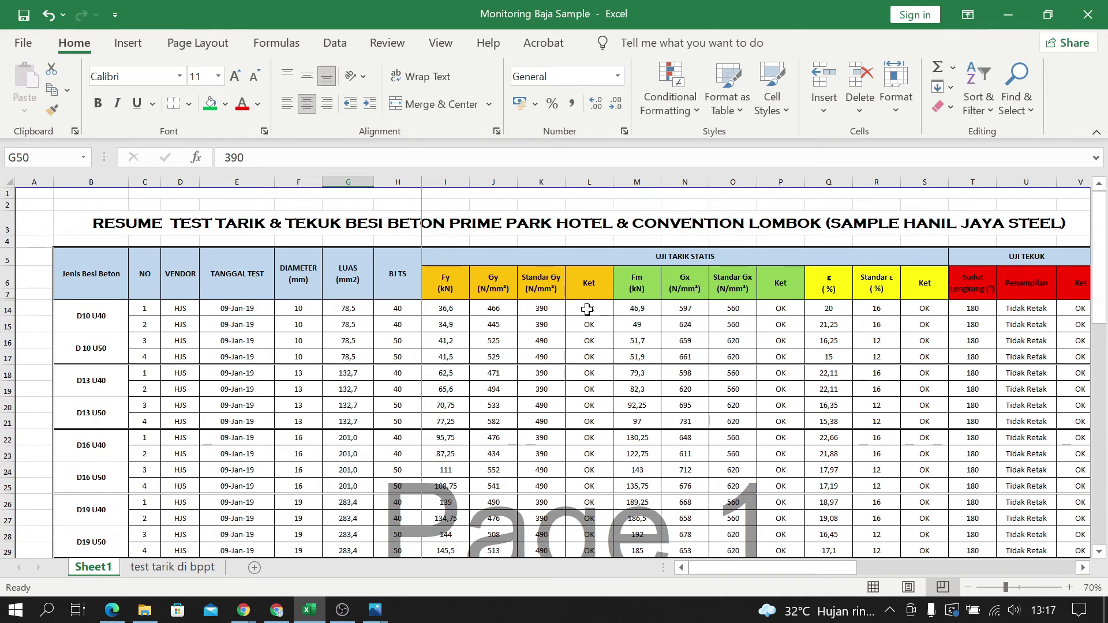
{"action": "left_click", "coordinate": [582, 310]}
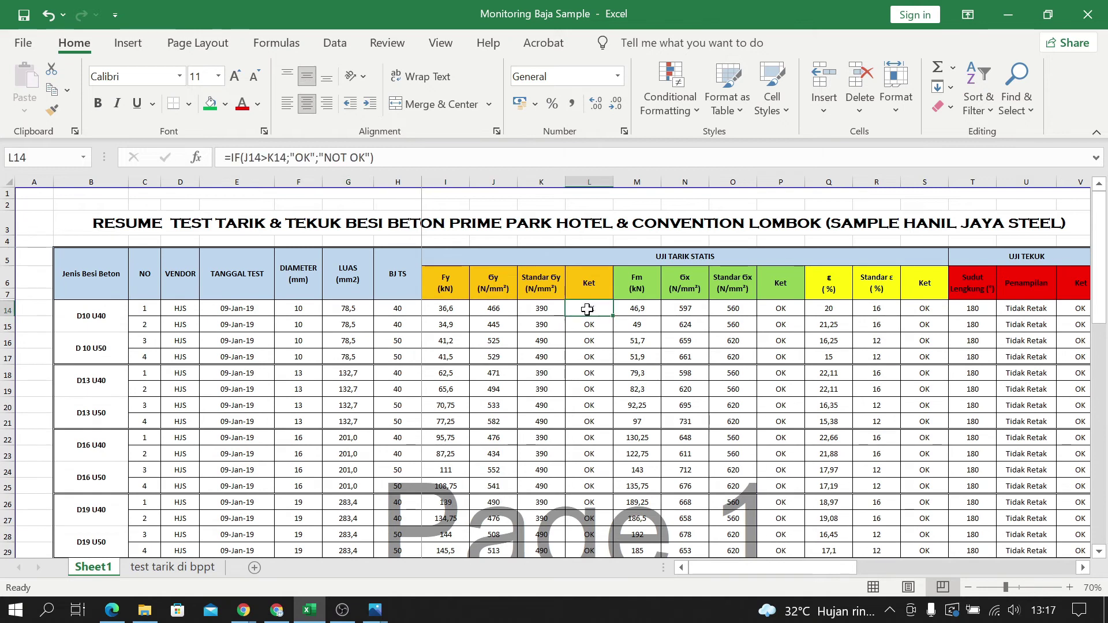
{"action": "left_click", "coordinate": [492, 308]}
{"action": "left_click", "coordinate": [456, 310]}
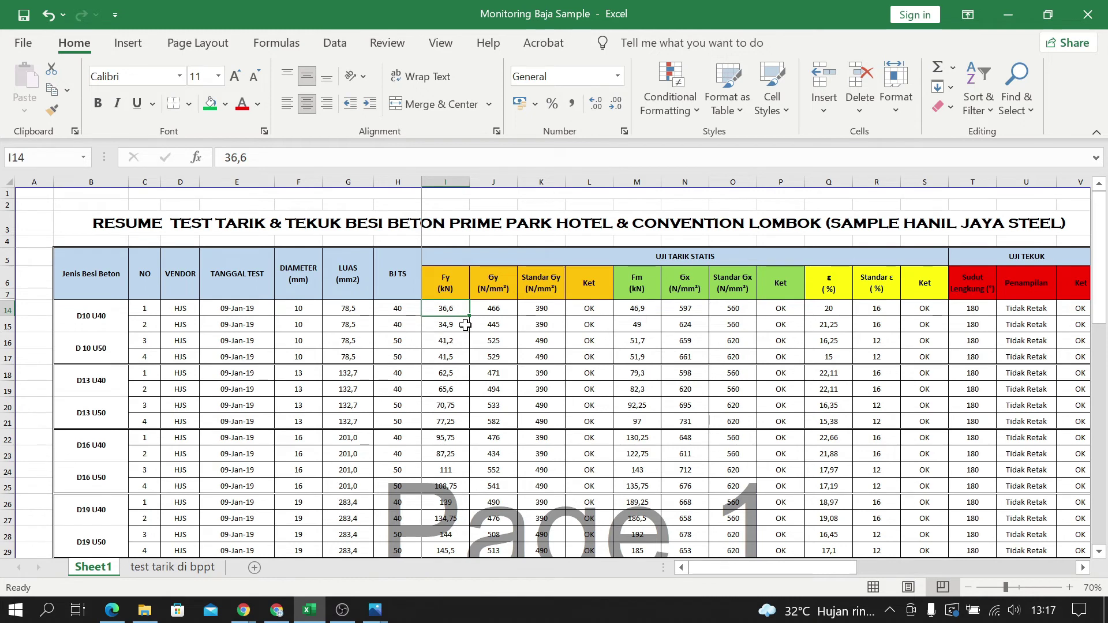
{"action": "left_click", "coordinate": [352, 302]}
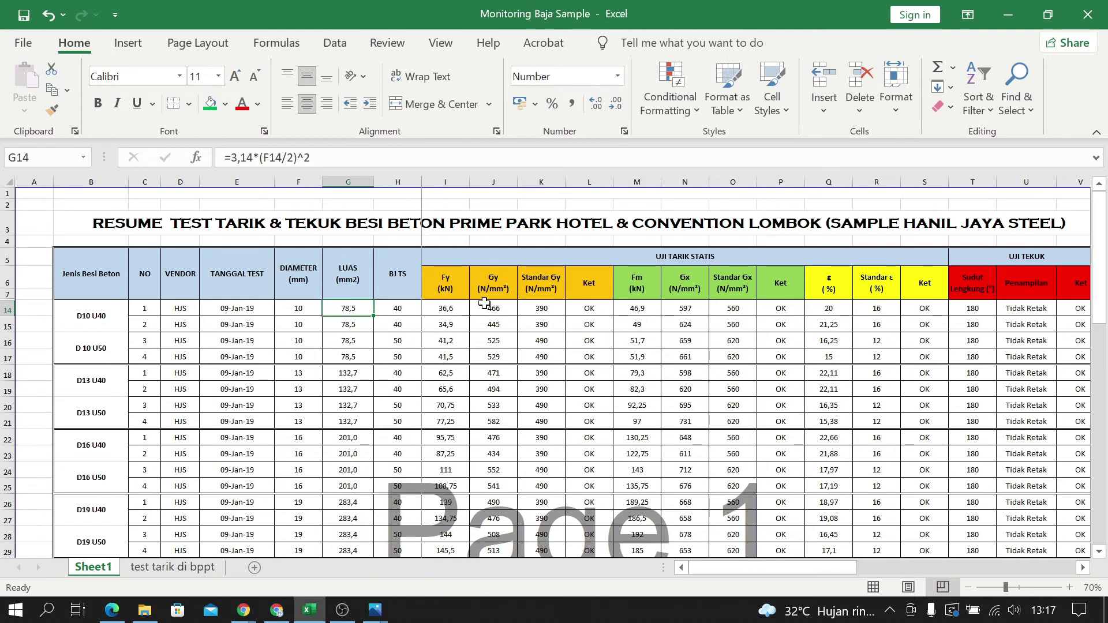
{"action": "left_click", "coordinate": [509, 310]}
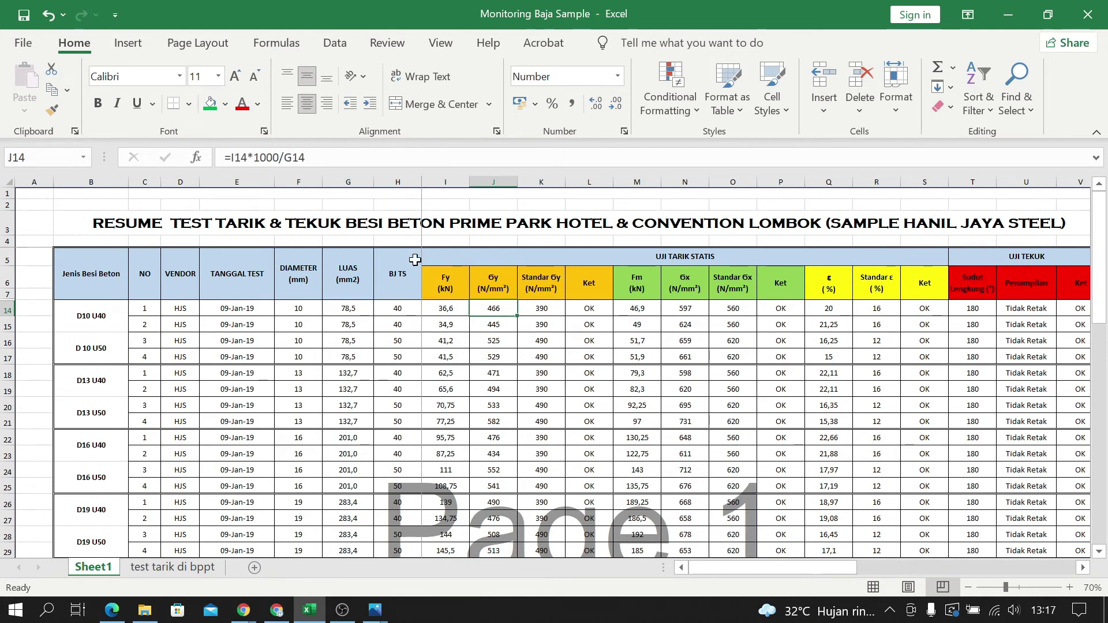
{"action": "left_click", "coordinate": [448, 312]}
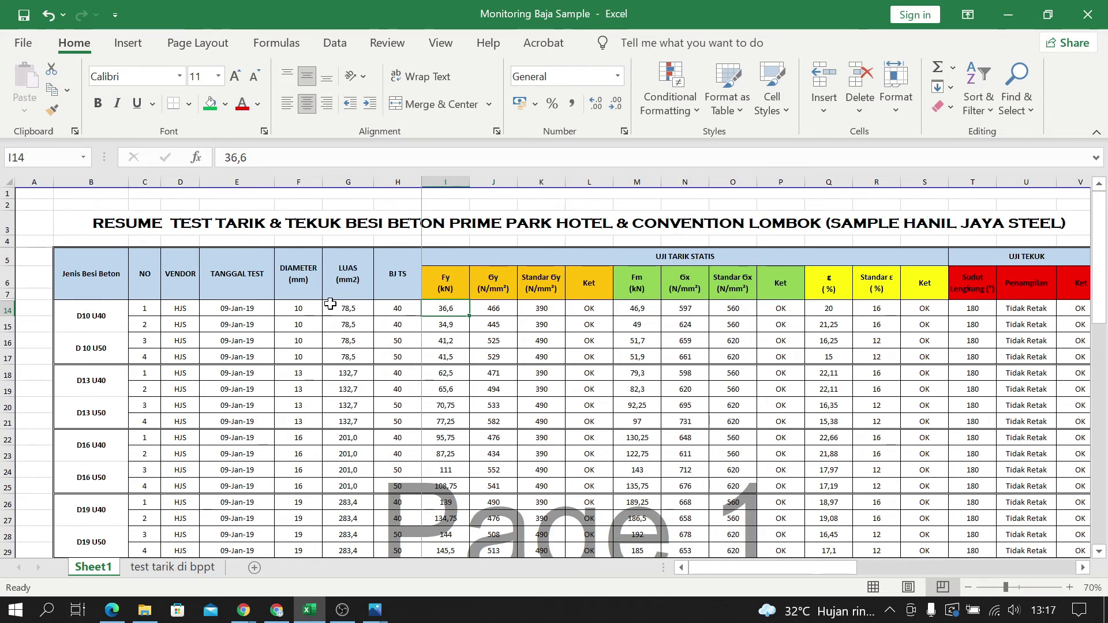
{"action": "left_click", "coordinate": [494, 306]}
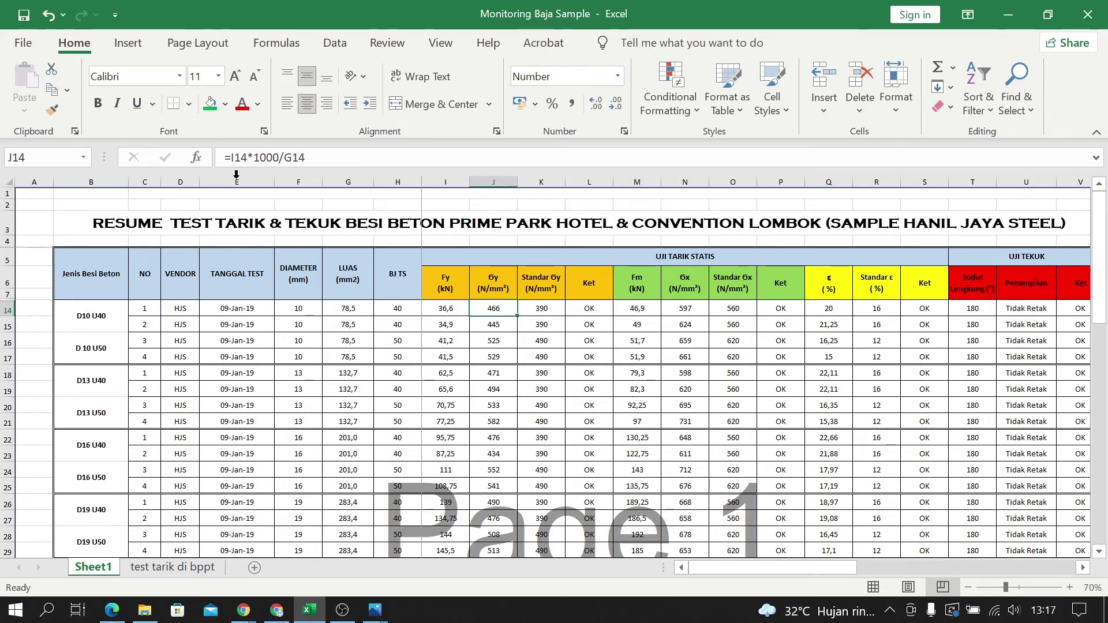
{"action": "left_click", "coordinate": [341, 158]}
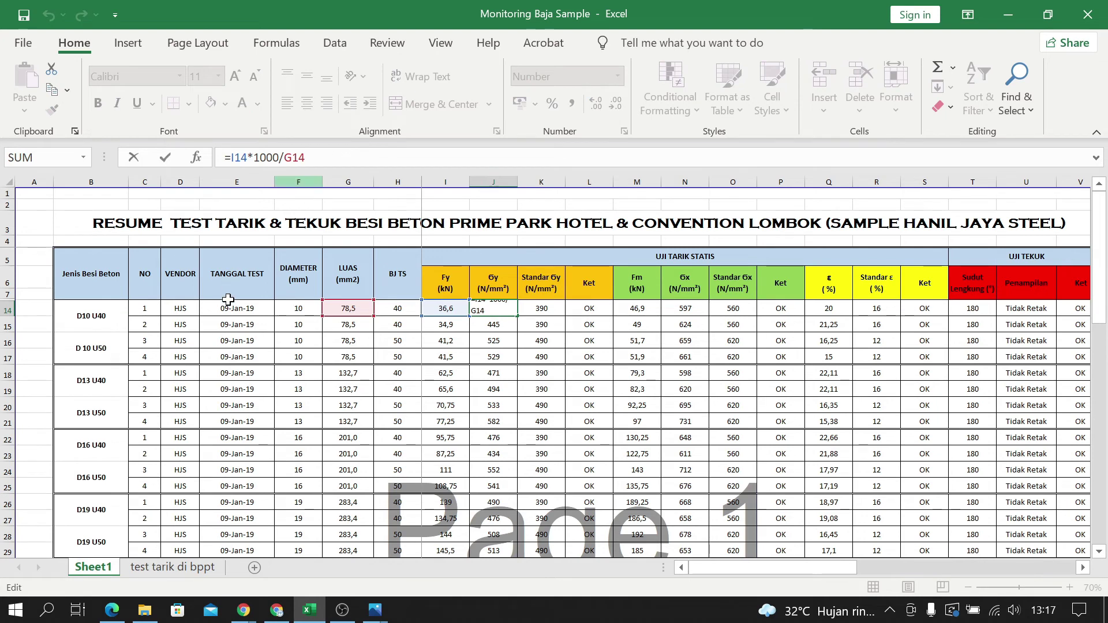
{"action": "left_click", "coordinate": [504, 335]}
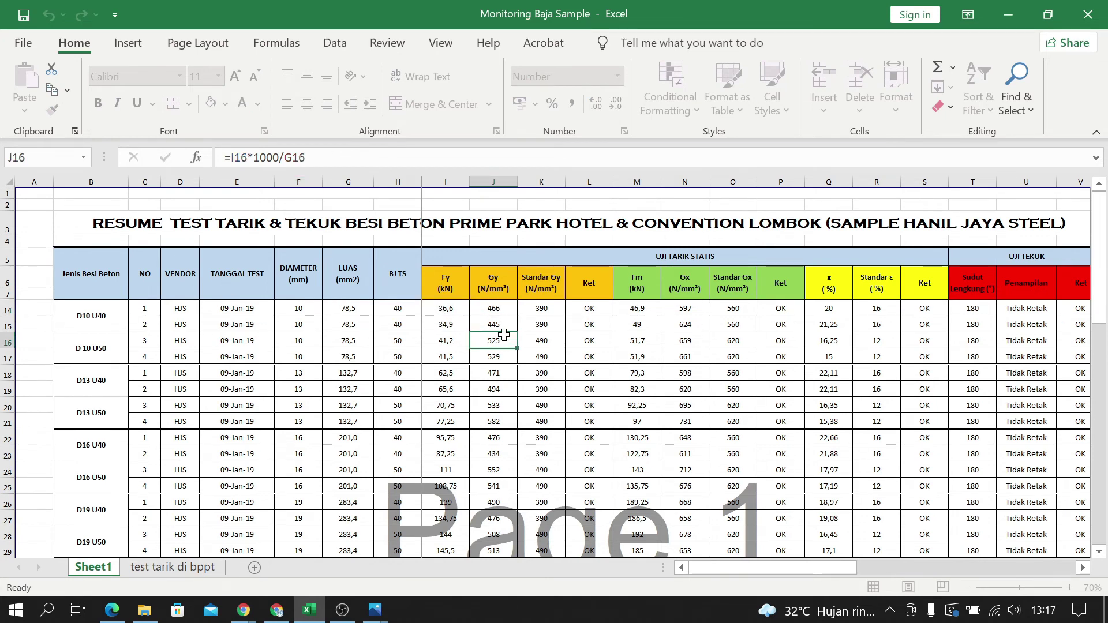
{"action": "left_click", "coordinate": [496, 311]}
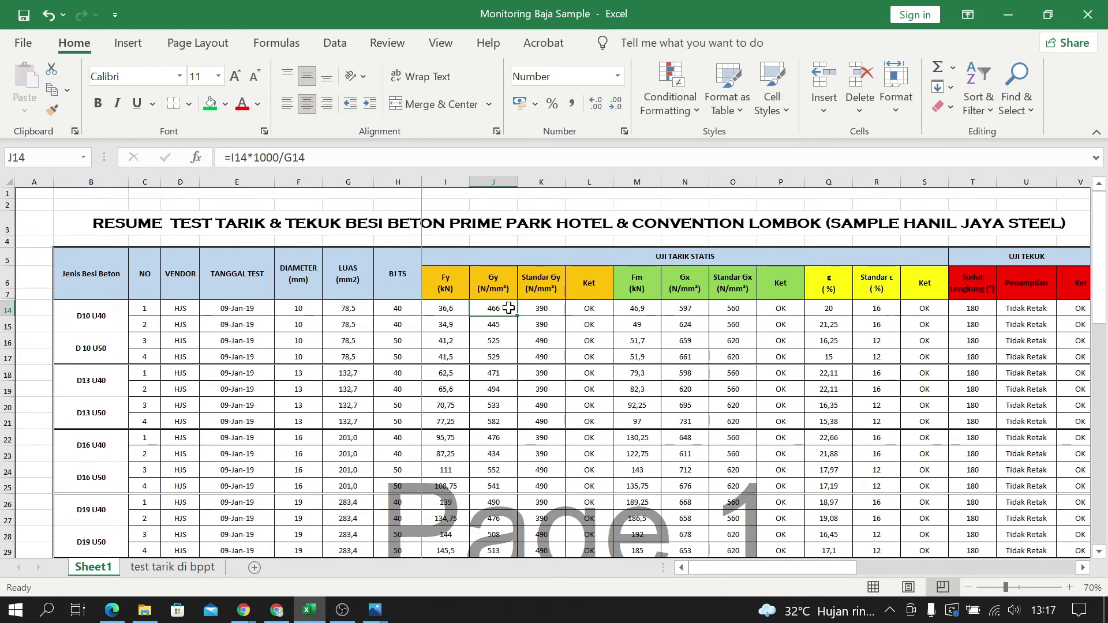
- Check the first D10 U40 sample's yield standard and fill its yield verdict, cell L14, with green
{"action": "left_click", "coordinate": [558, 308]}
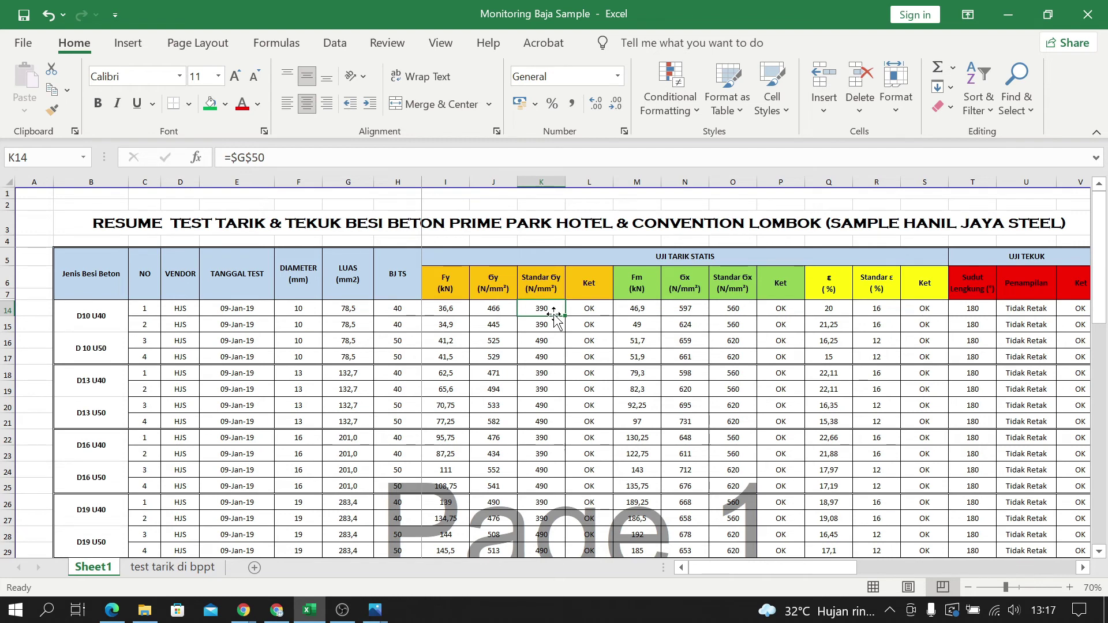
{"action": "left_click", "coordinate": [587, 315]}
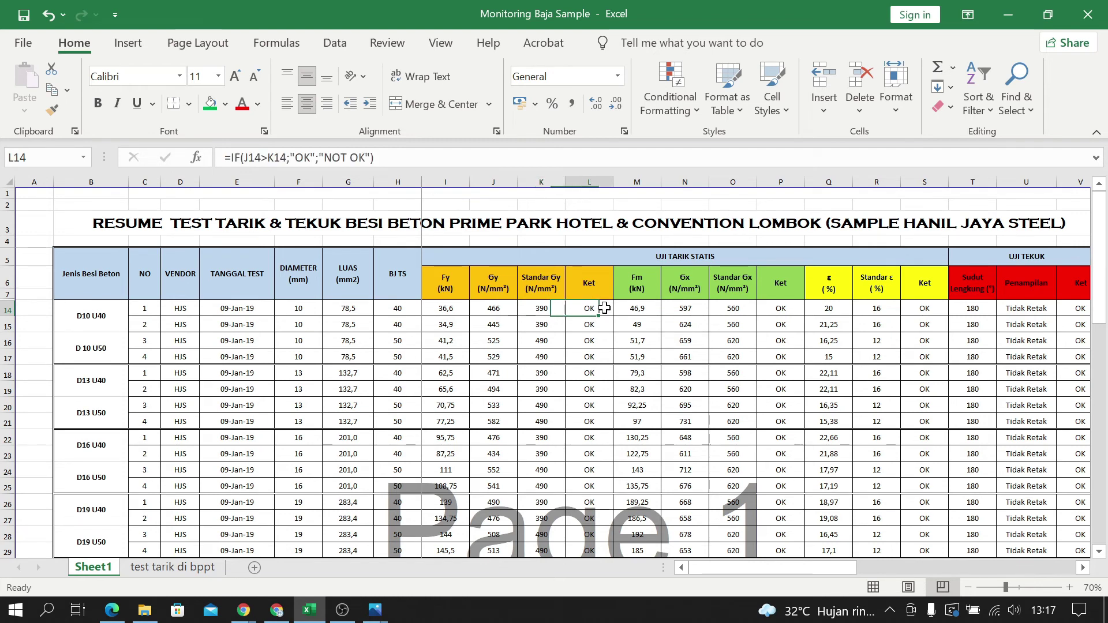
{"action": "left_click", "coordinate": [210, 102]}
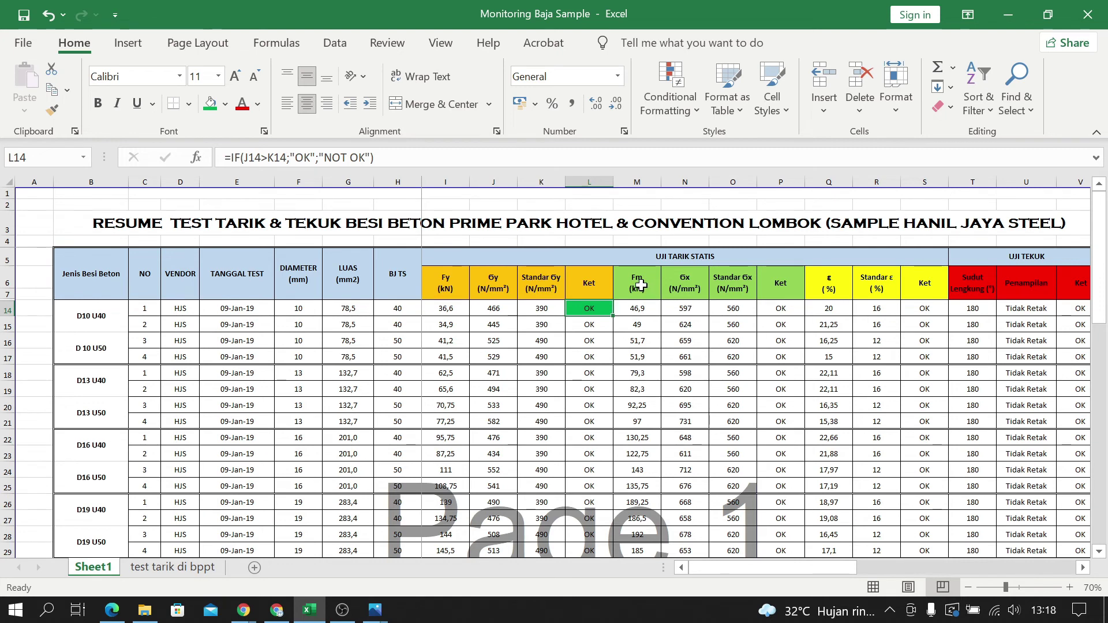
- Check the first D10 U40 sample's tensile strength formula in N14 and fill its tensile verdict, cell P14, with green
{"action": "left_click", "coordinate": [680, 310]}
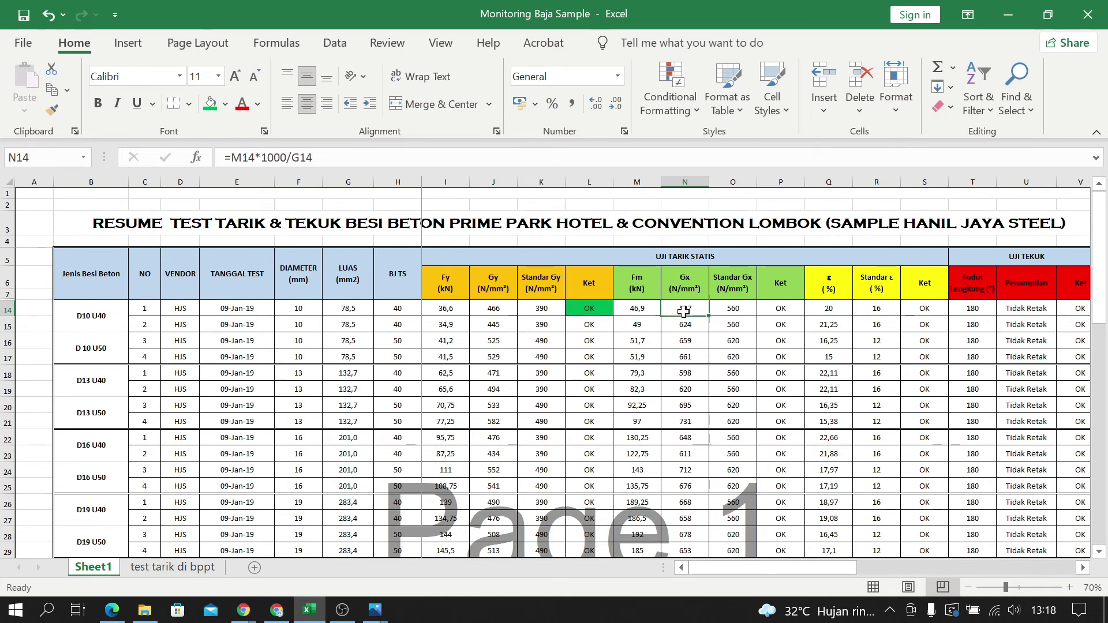
{"action": "left_click", "coordinate": [626, 306]}
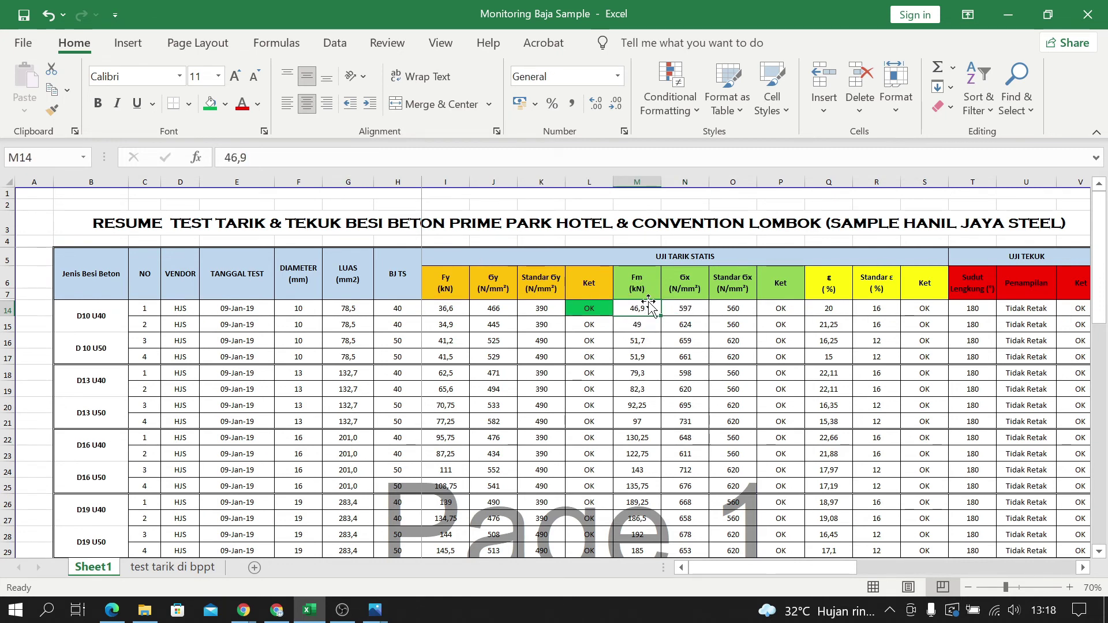
{"action": "left_click", "coordinate": [691, 309]}
{"action": "left_click", "coordinate": [436, 159]}
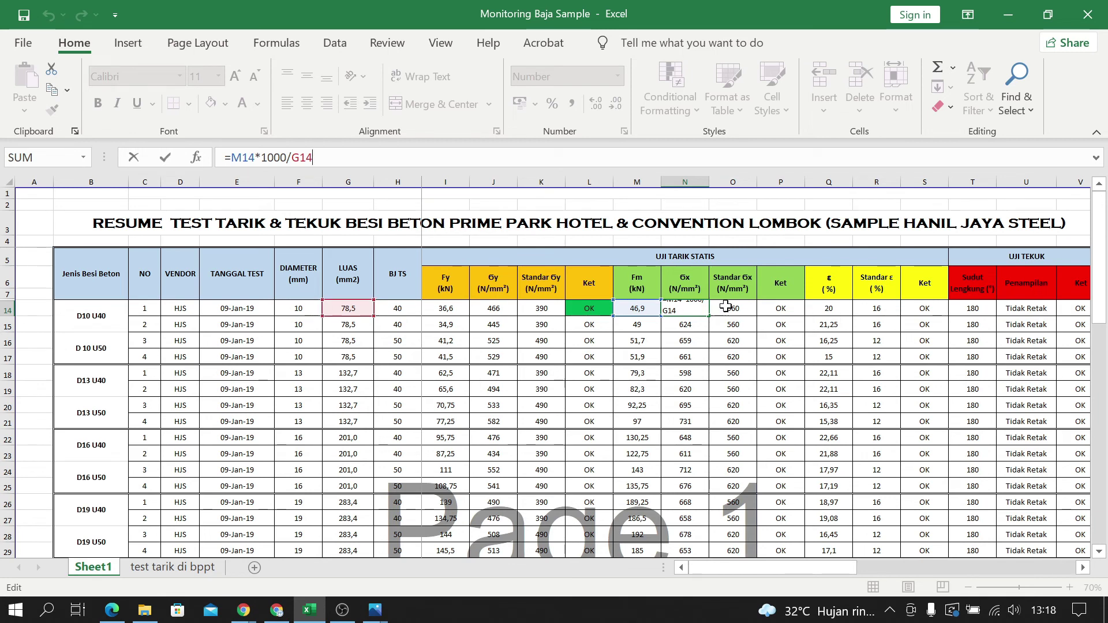
{"action": "left_click", "coordinate": [714, 330]}
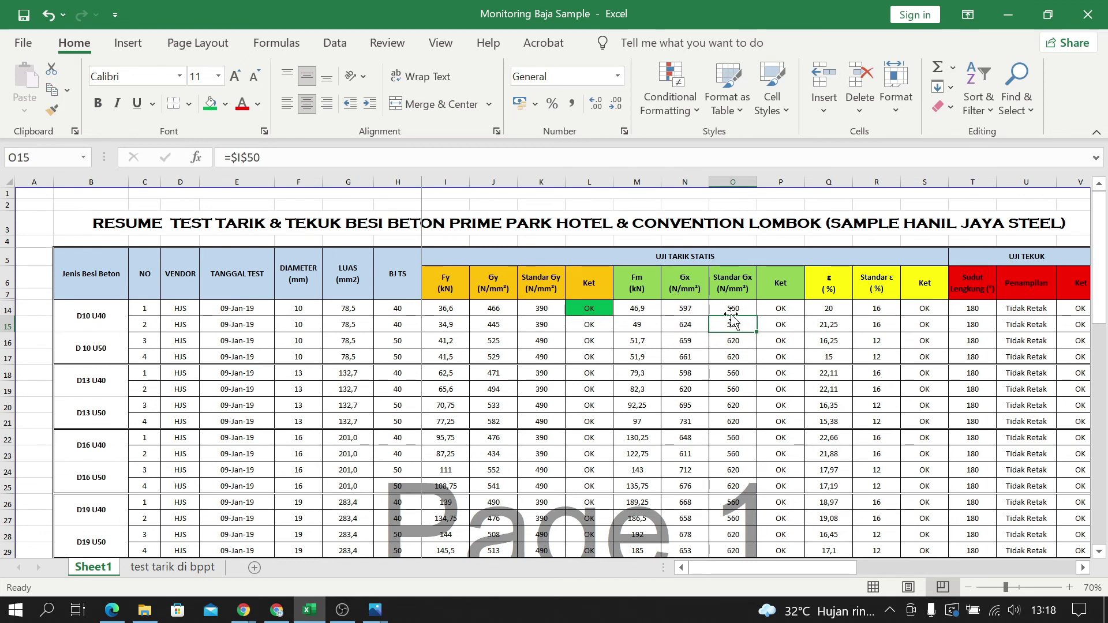
{"action": "left_click", "coordinate": [781, 304]}
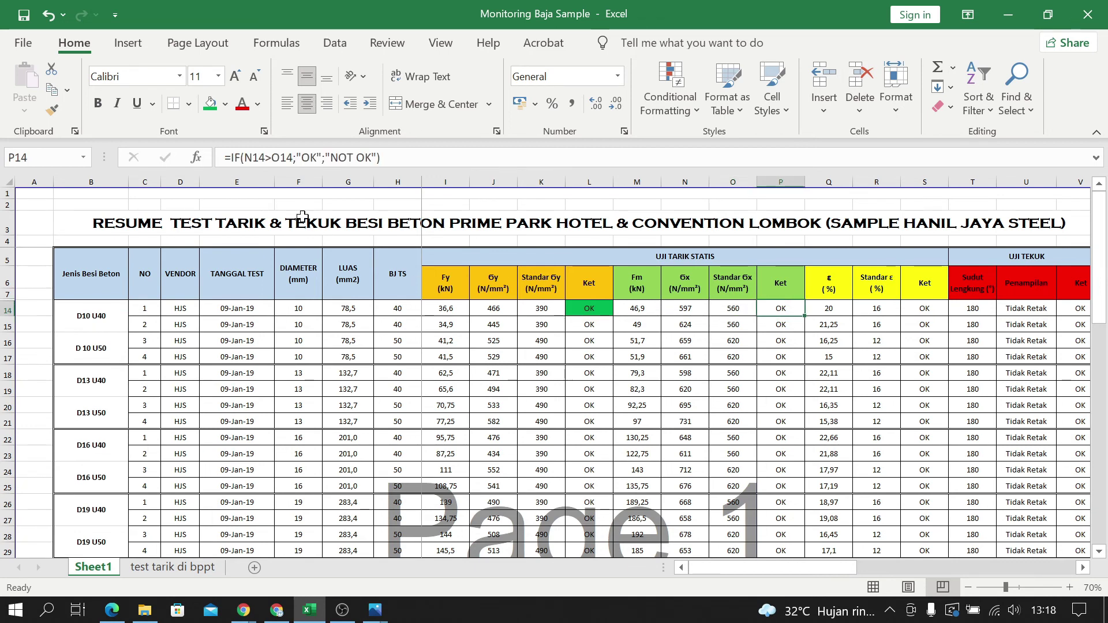
{"action": "left_click", "coordinate": [211, 104]}
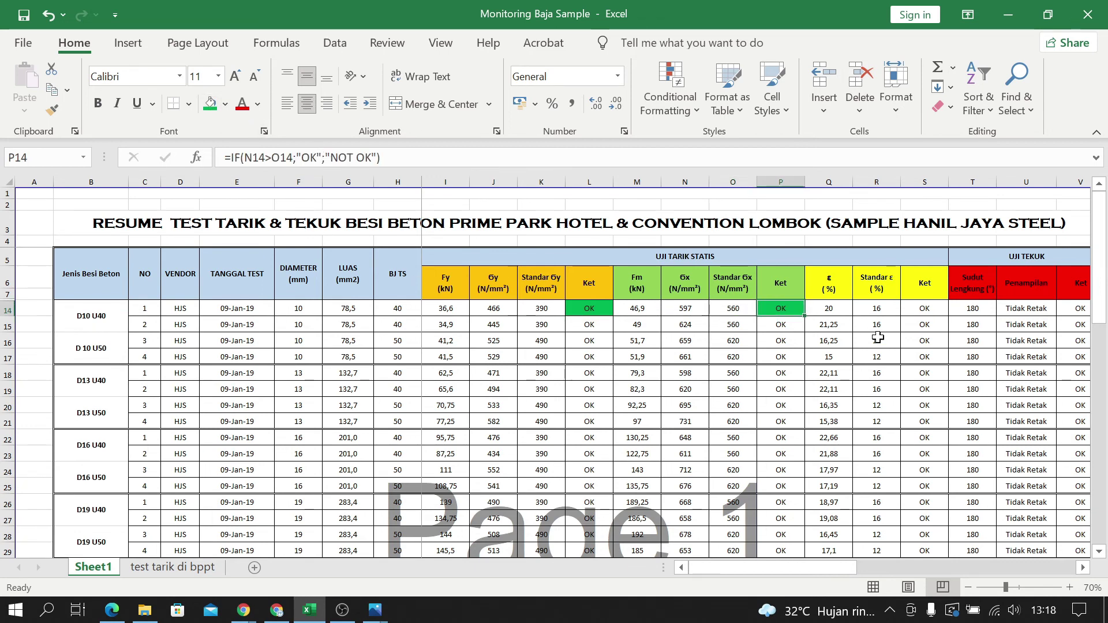
- Check the first D10 U40 sample's elongation and fill its elongation and bend test verdicts, cells S14 and V14, with green
{"action": "left_click", "coordinate": [834, 310]}
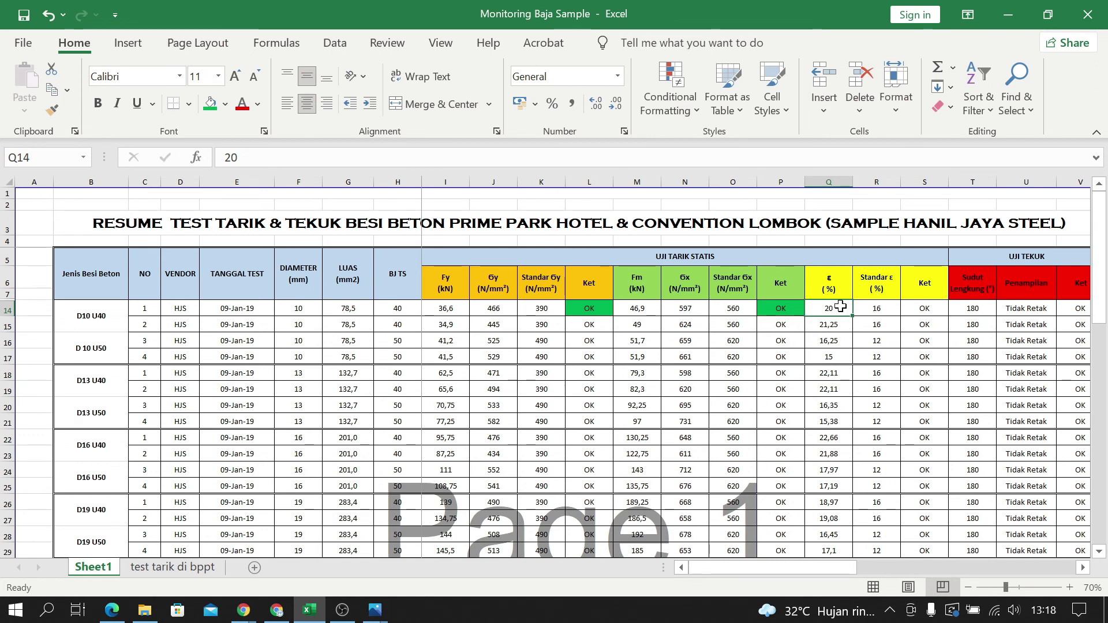
{"action": "left_click", "coordinate": [919, 309]}
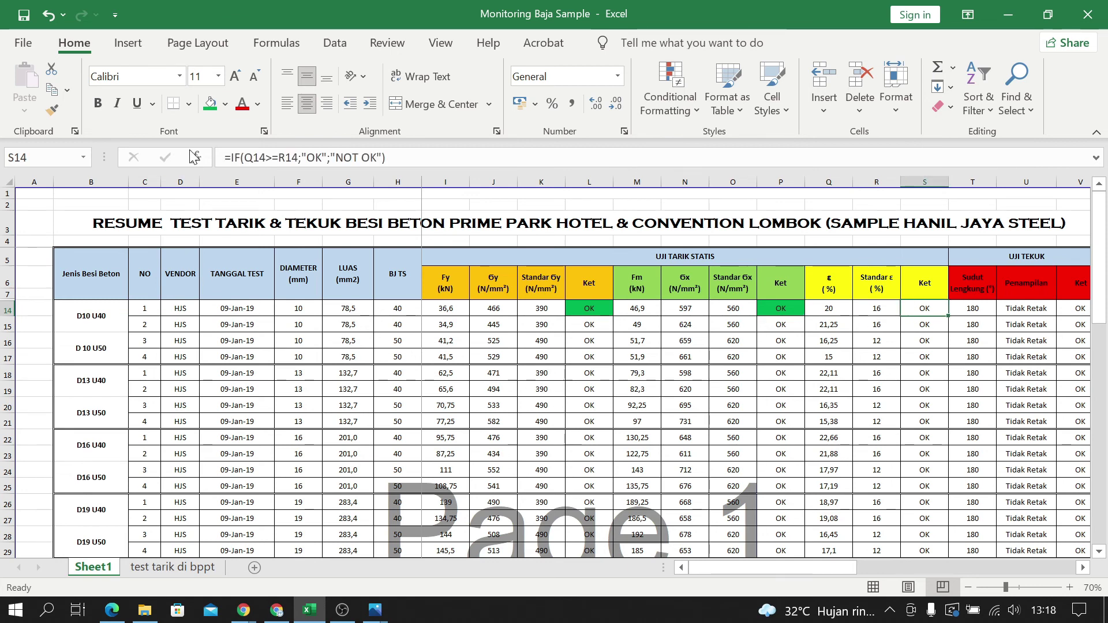
{"action": "left_click", "coordinate": [210, 104]}
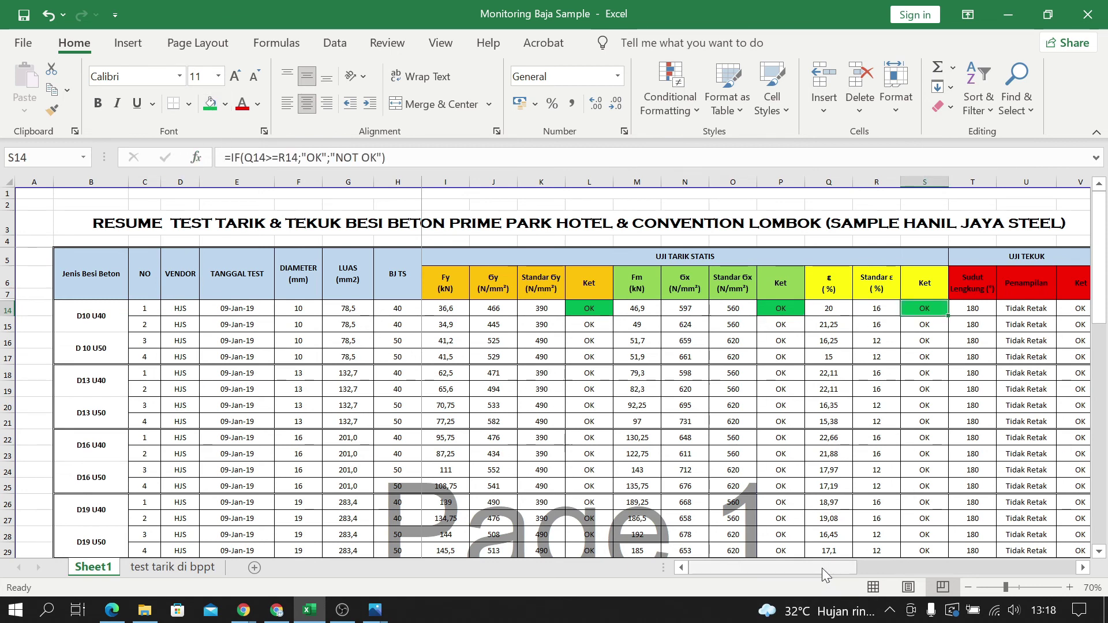
{"action": "left_click_drag", "start_coordinate": [822, 568], "coordinate": [867, 564]}
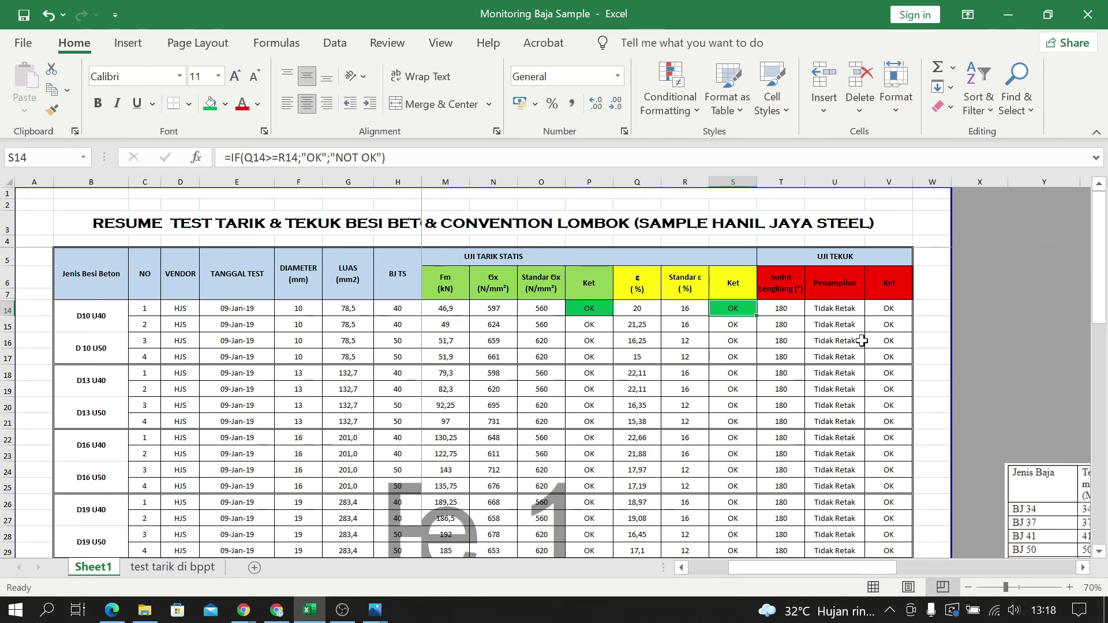
{"action": "left_click", "coordinate": [876, 307]}
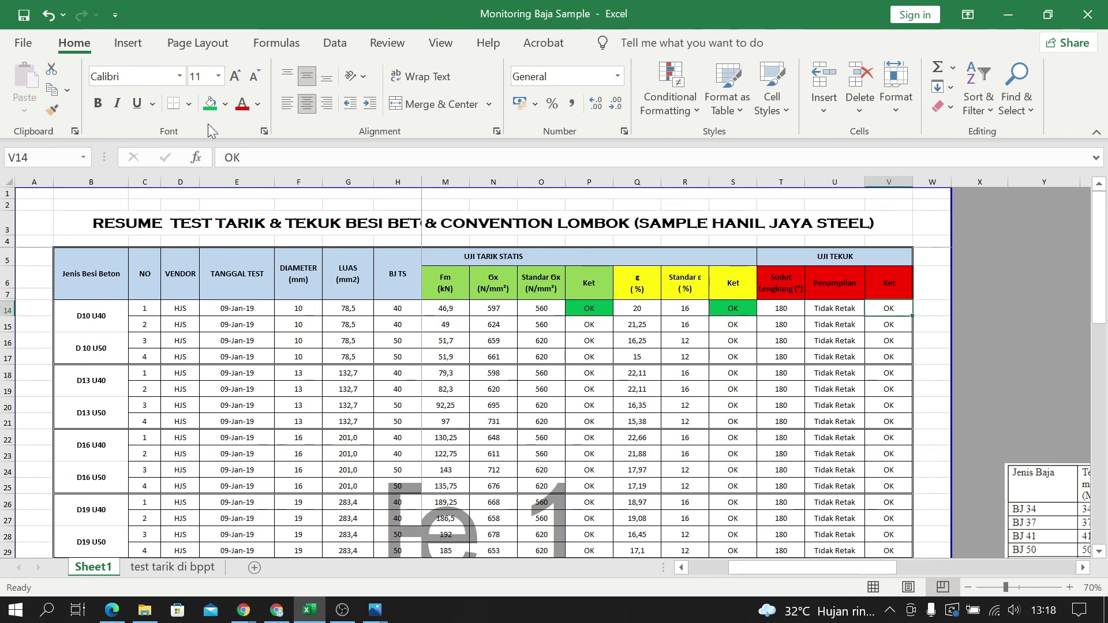
{"action": "left_click", "coordinate": [206, 106]}
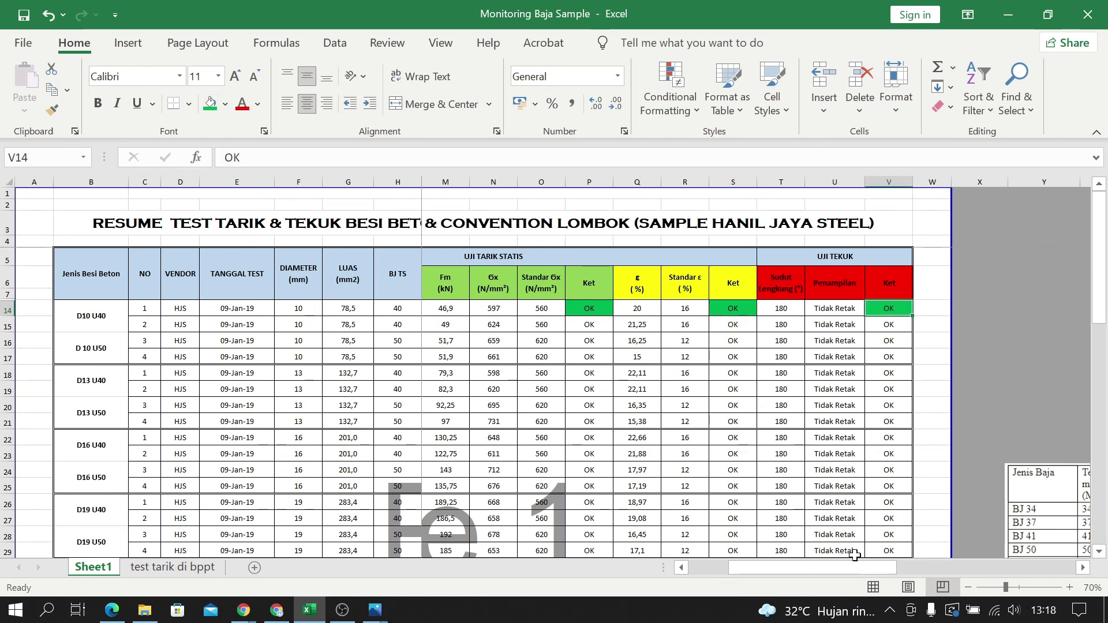
{"action": "left_click_drag", "start_coordinate": [857, 567], "coordinate": [818, 567]}
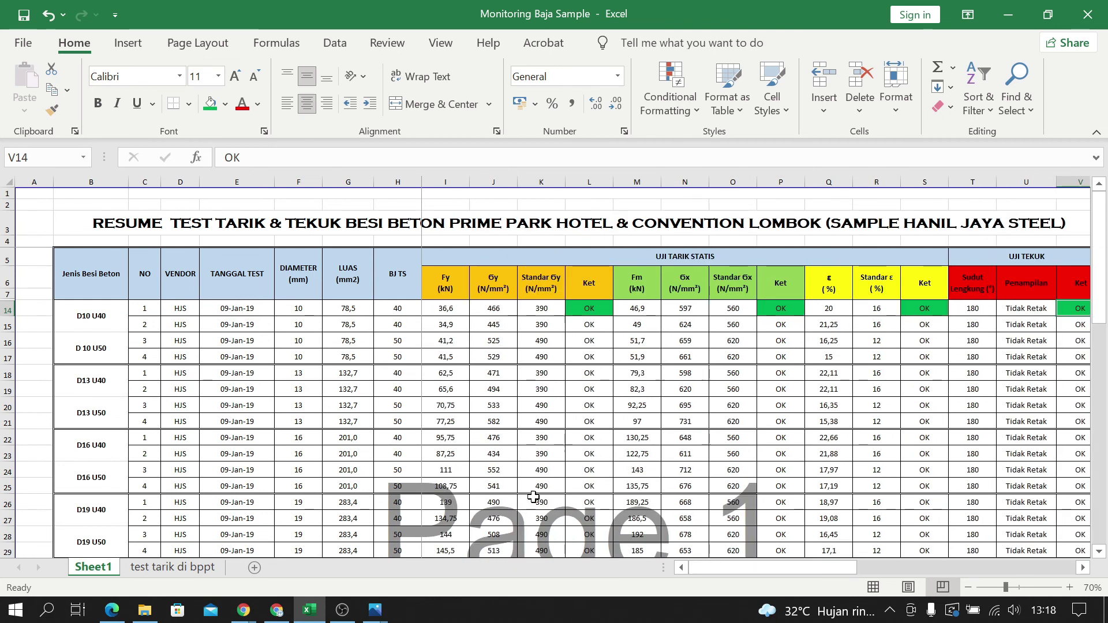